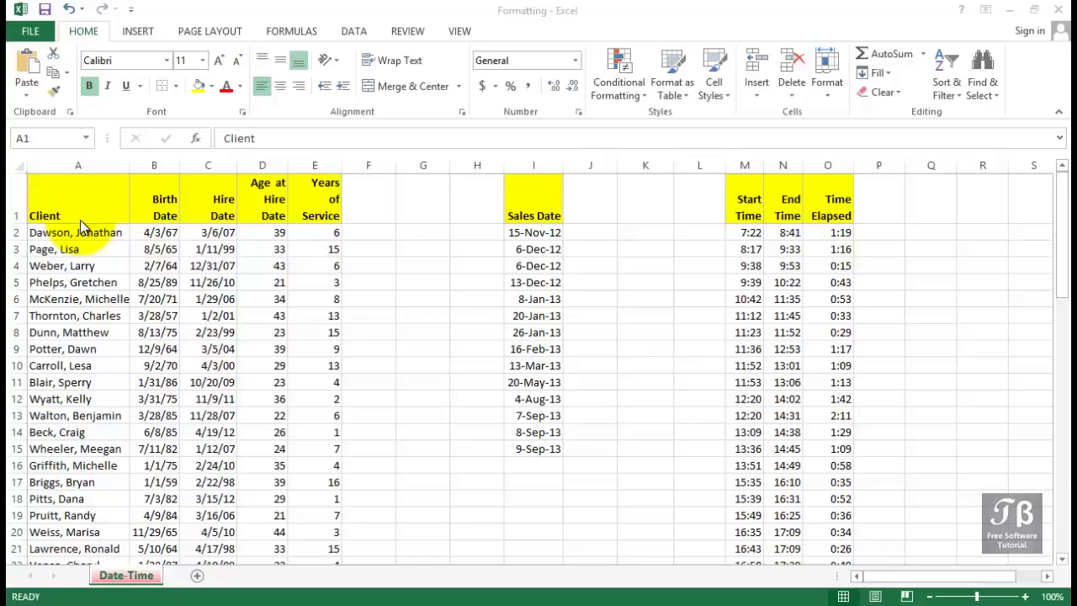
Step: Inspect the Client, Birth Date and Hire Date headings and the first date values (4/3/67, 3/6/07, 15-Nov-12)
click(116, 209)
double_click(116, 210)
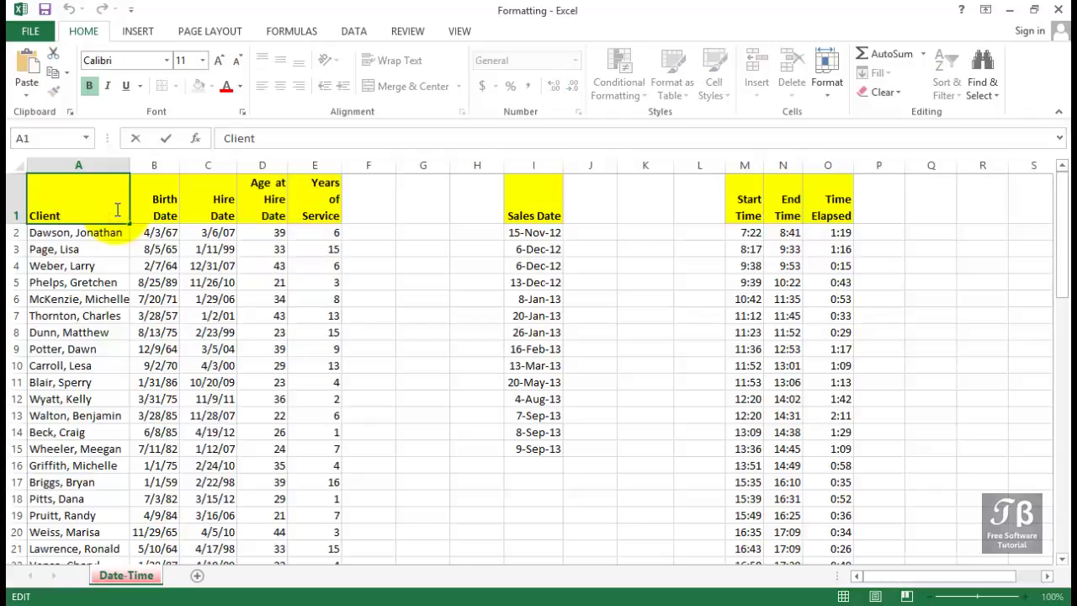
click(143, 207)
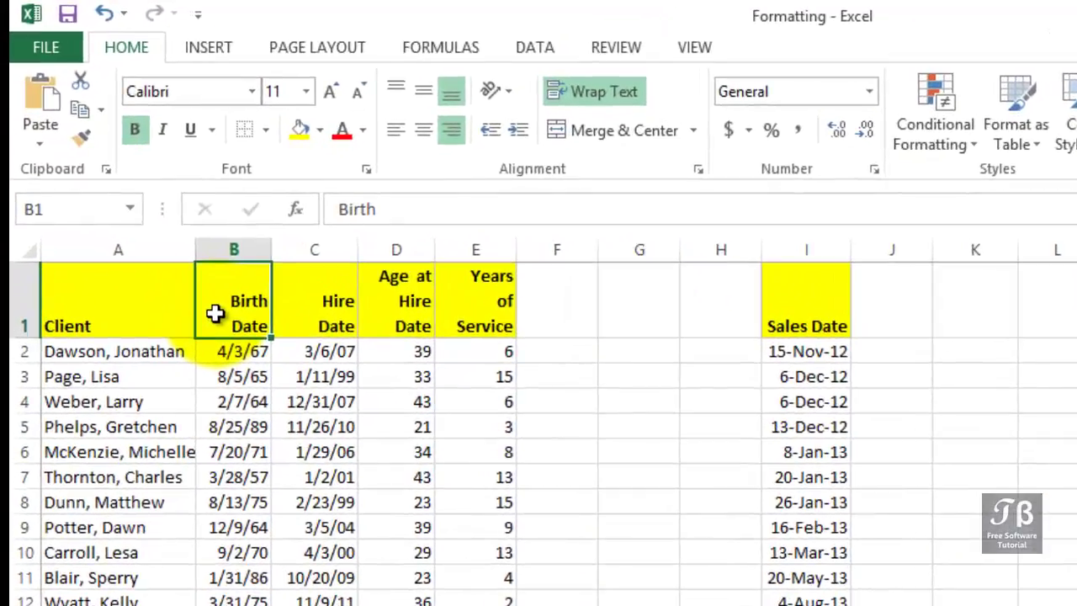
drag(308, 307, 262, 304)
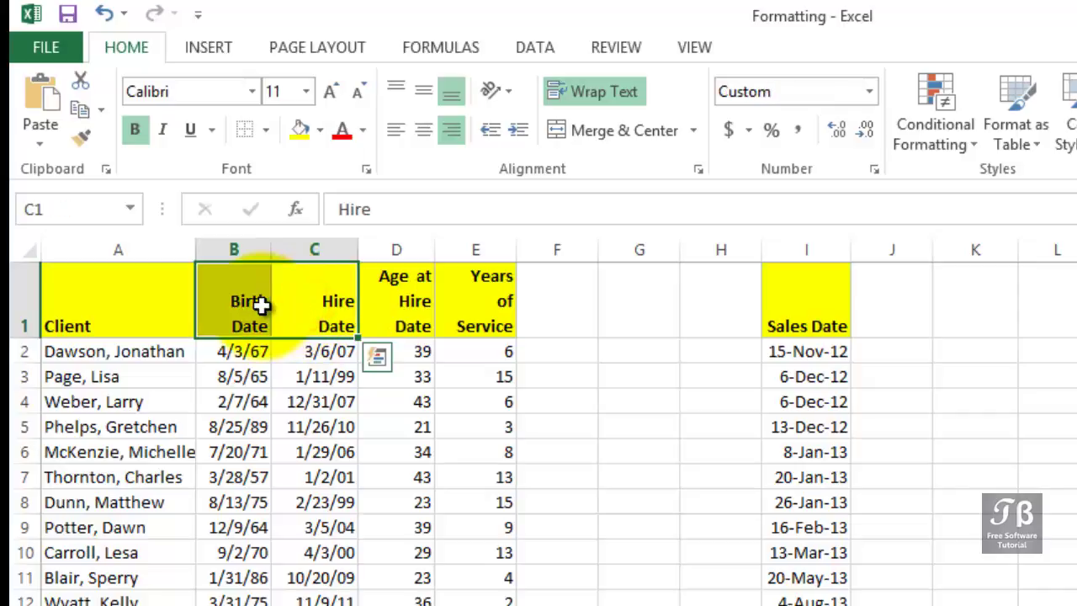
click(254, 352)
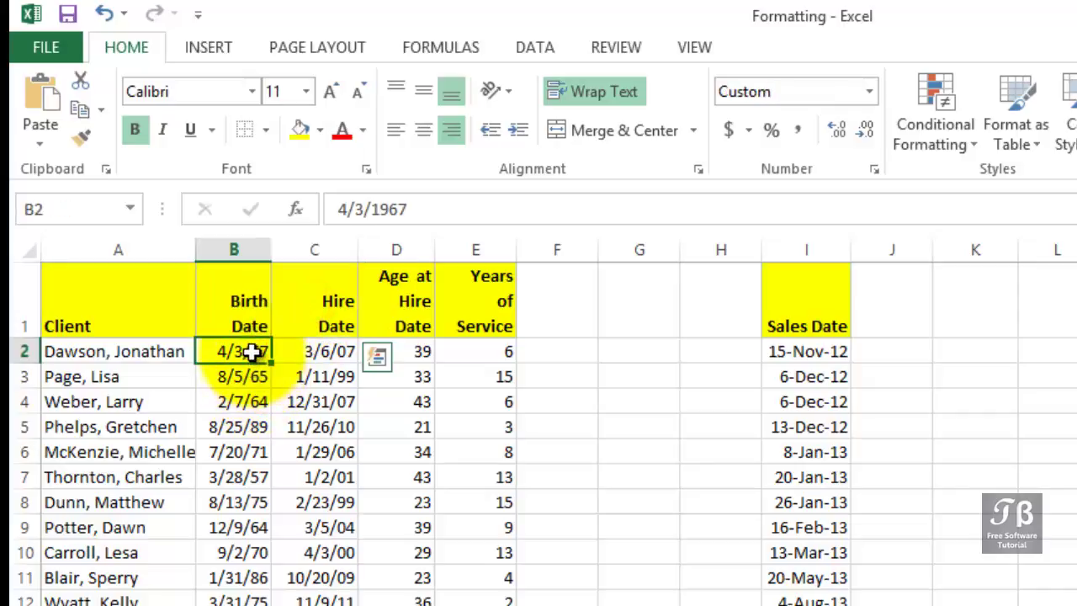
click(320, 351)
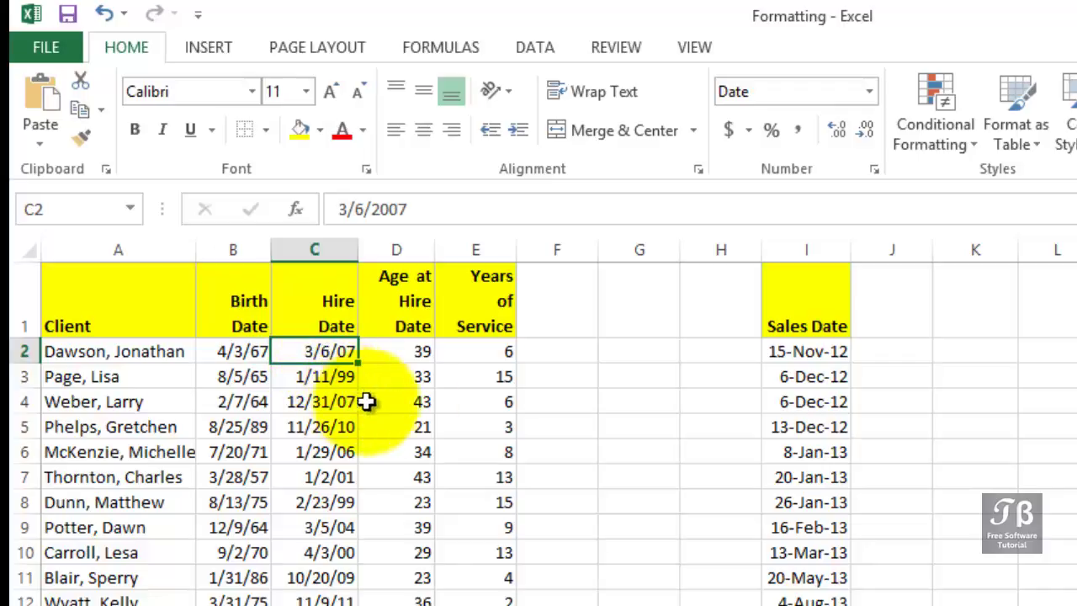
click(810, 355)
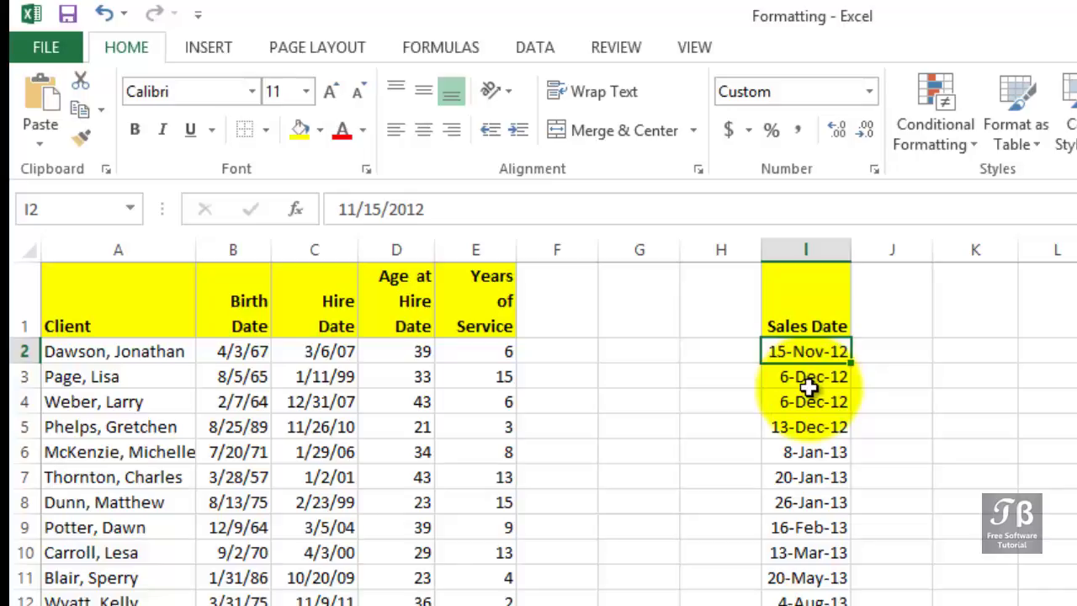
click(307, 352)
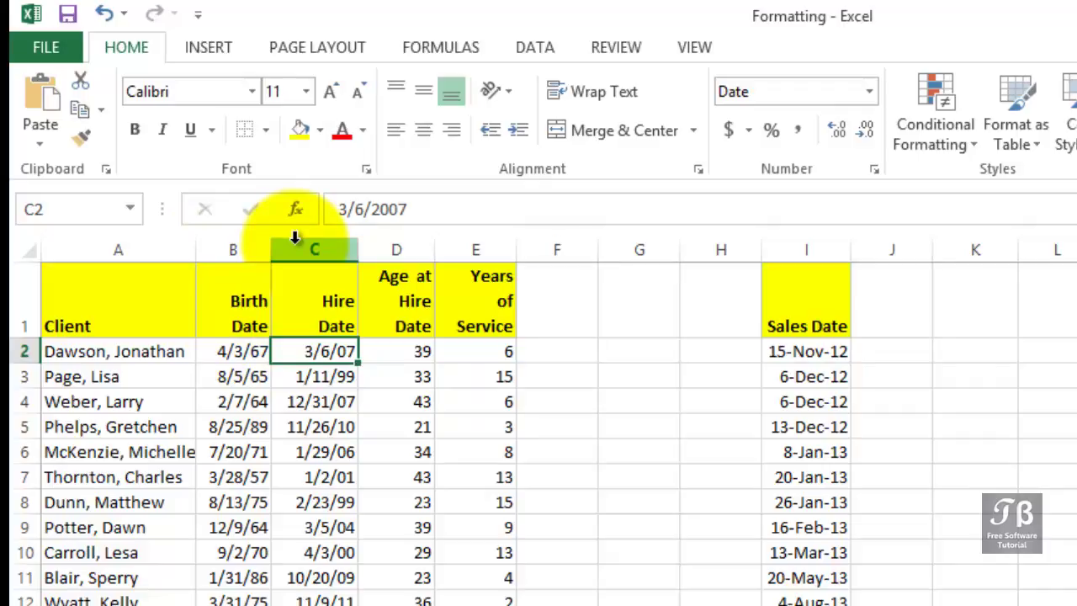
Step: Open Format Cells for the whole Hire Date column C on the Number tab
click(294, 250)
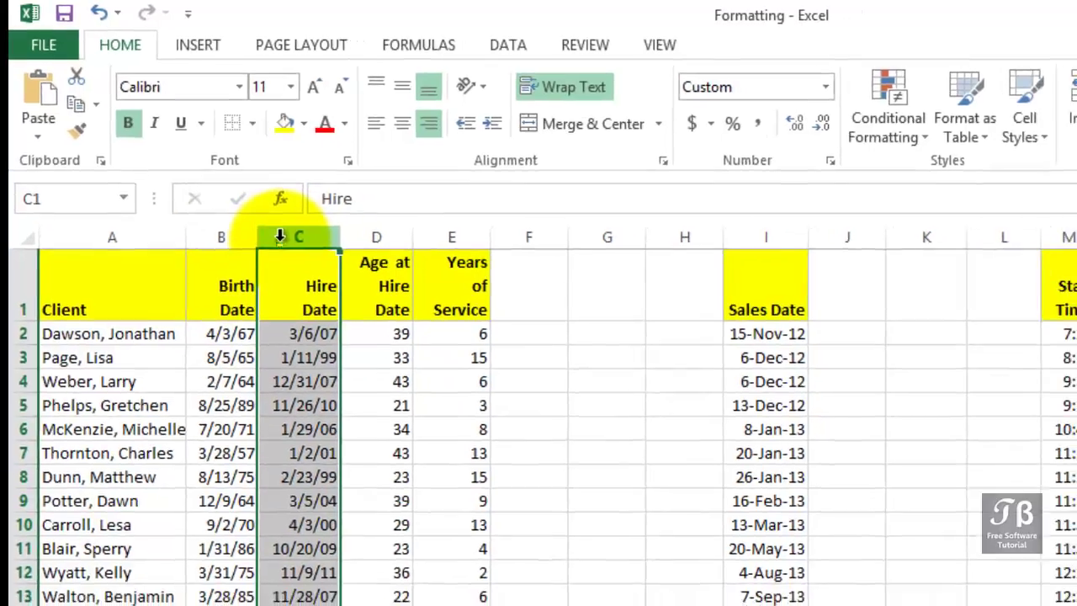
right_click(295, 253)
click(317, 438)
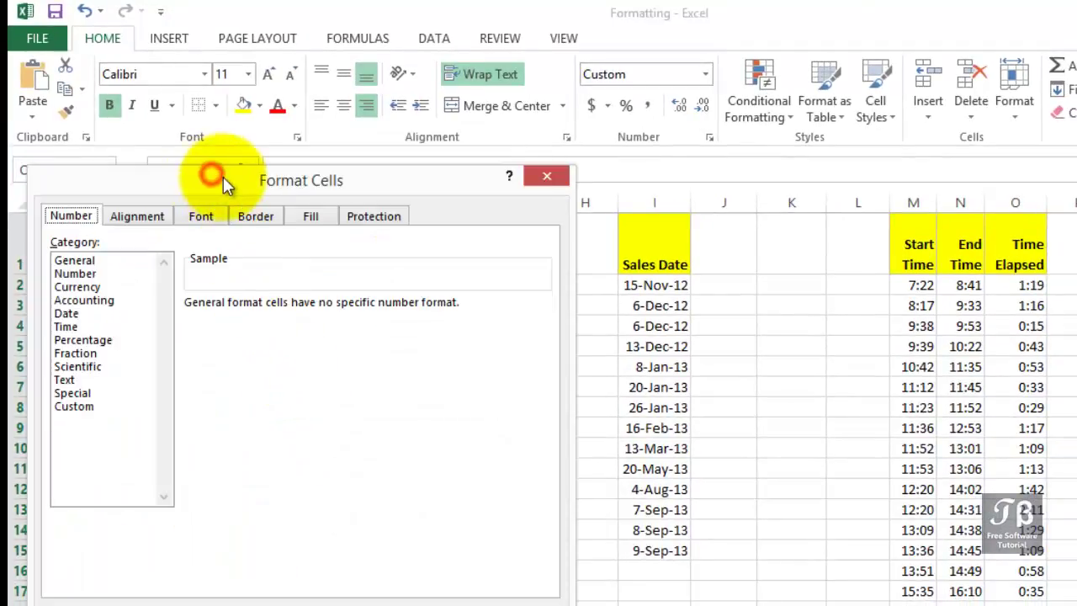
drag(223, 176, 516, 189)
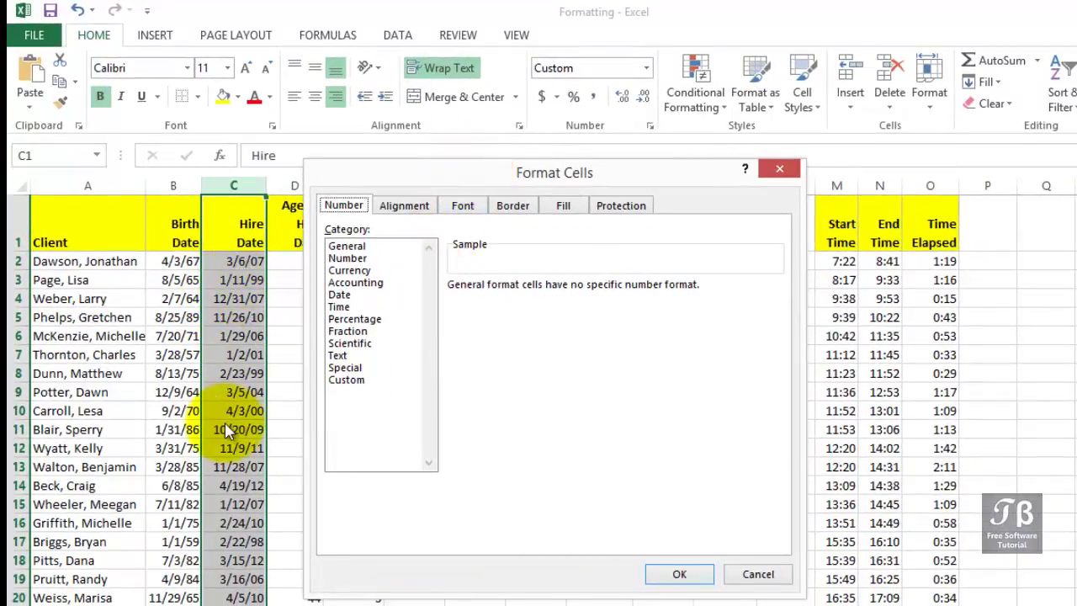
click(342, 205)
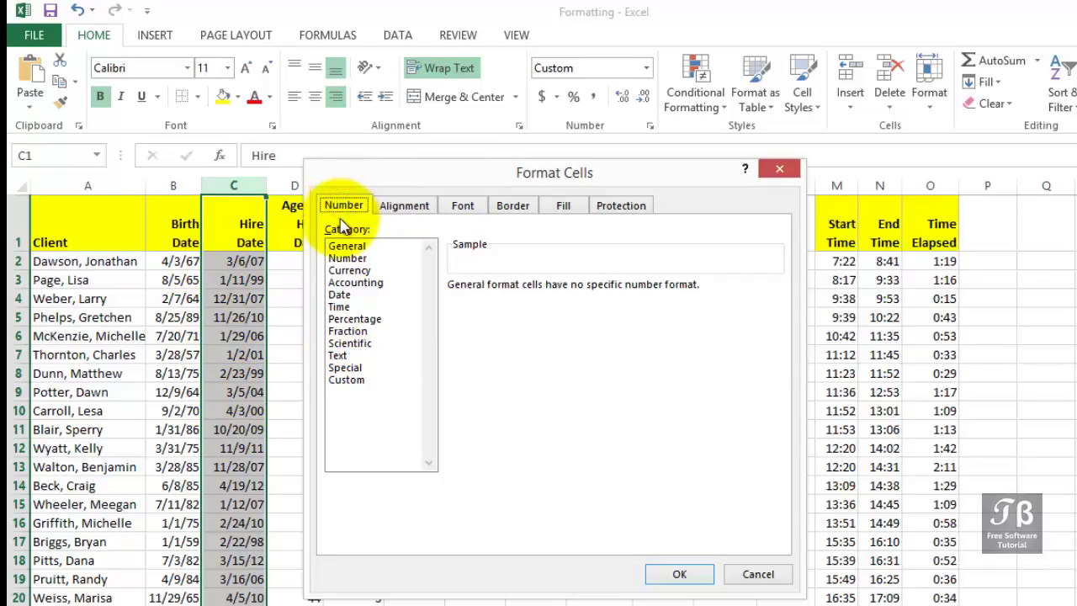
Step: Choose the Date category and preview the 03/14/12 and March 14, 2012 styles
click(340, 295)
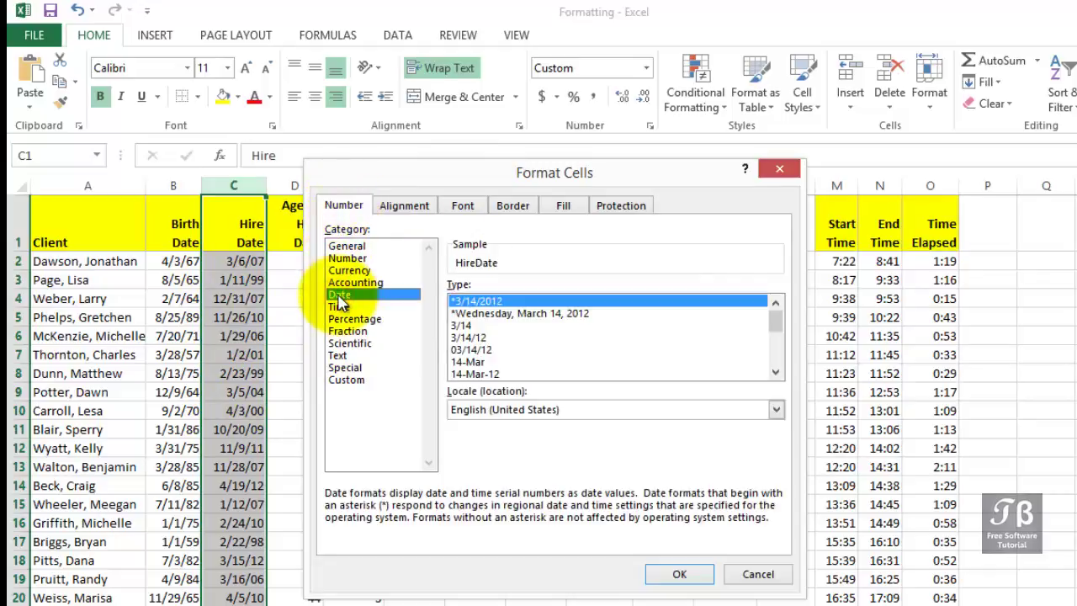
click(777, 374)
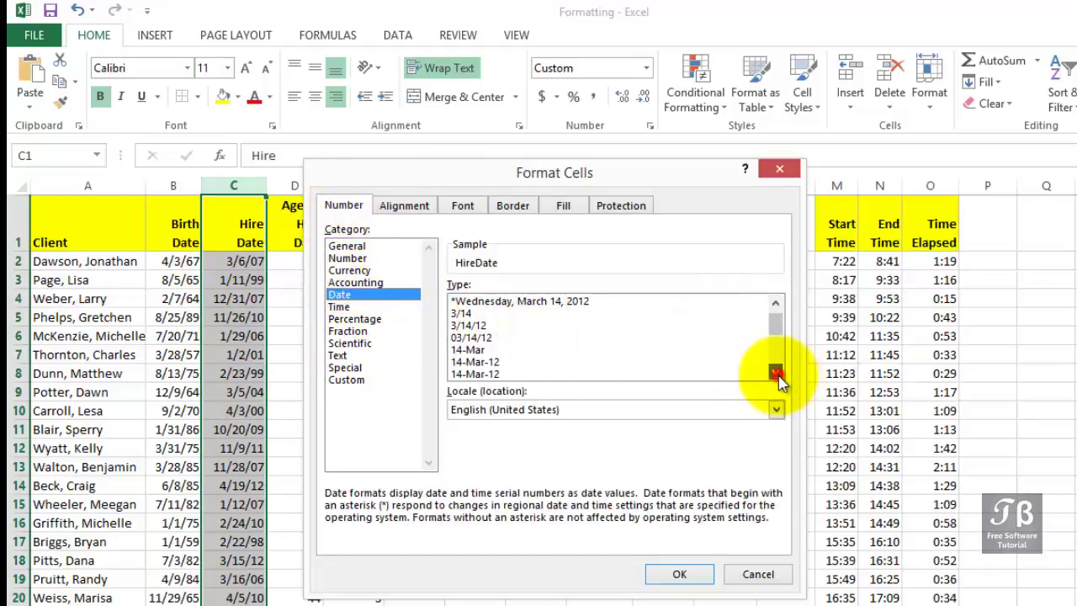
click(775, 373)
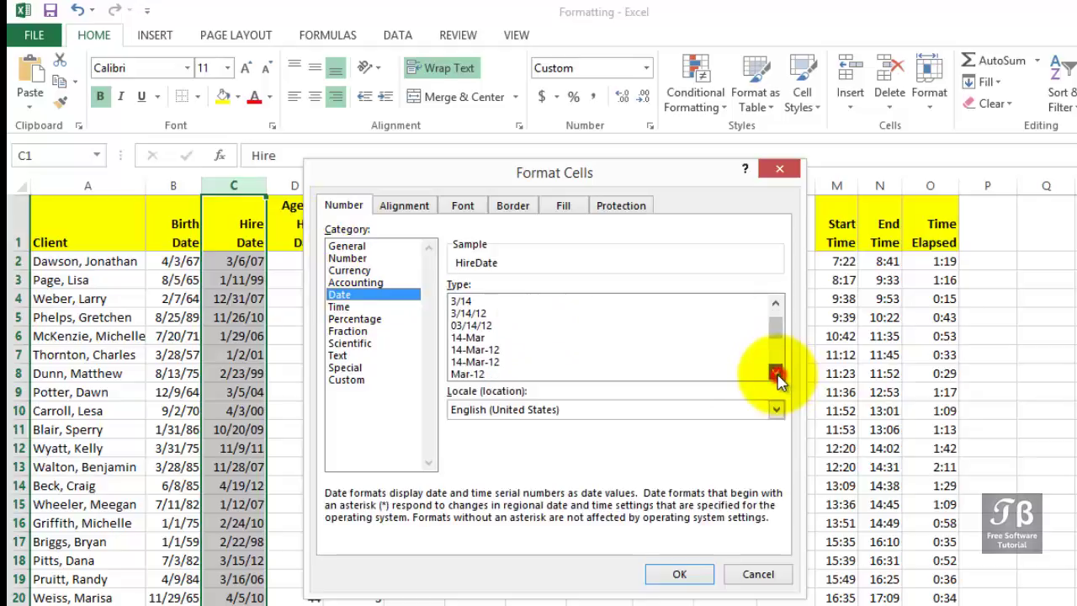
click(487, 328)
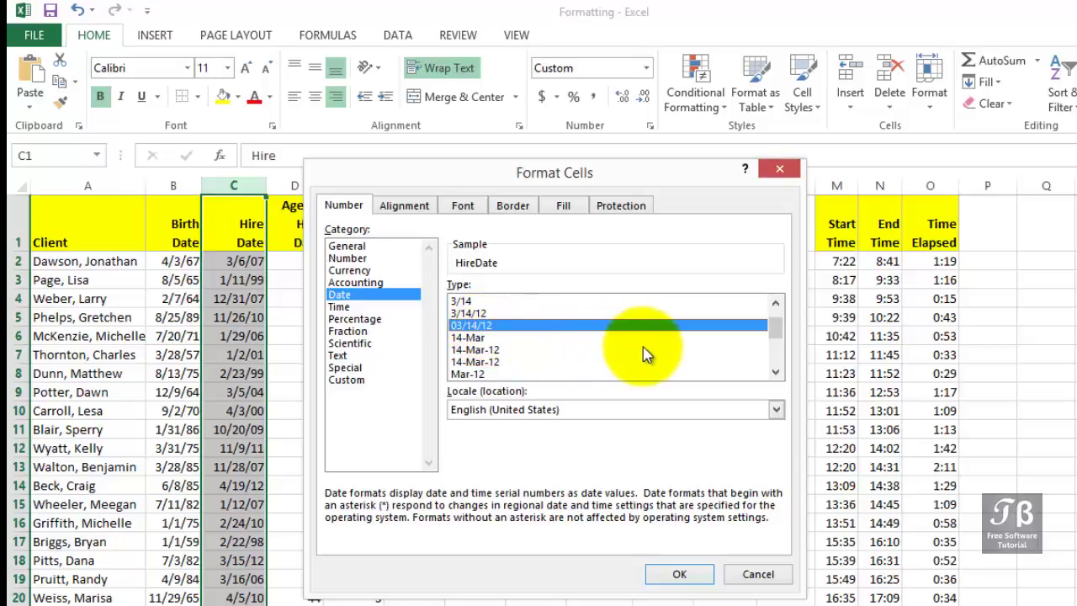
click(775, 372)
click(775, 375)
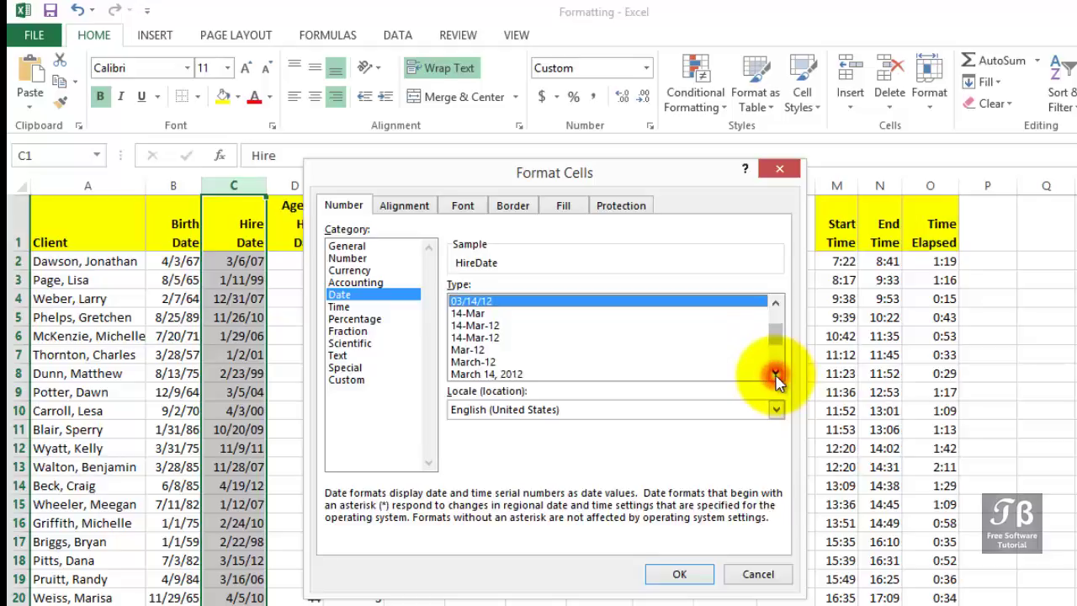
click(774, 375)
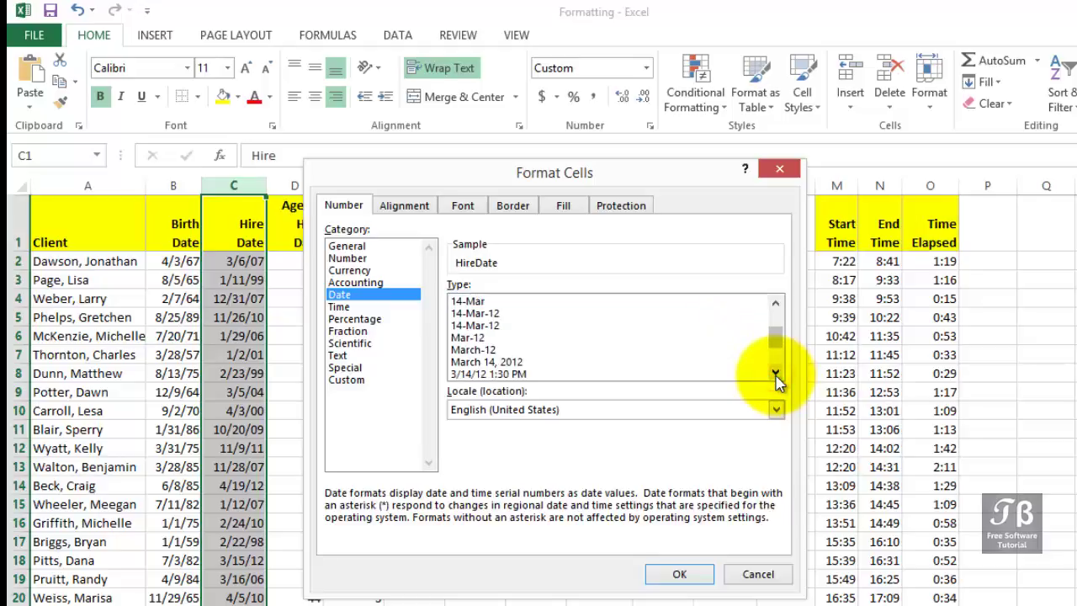
click(510, 363)
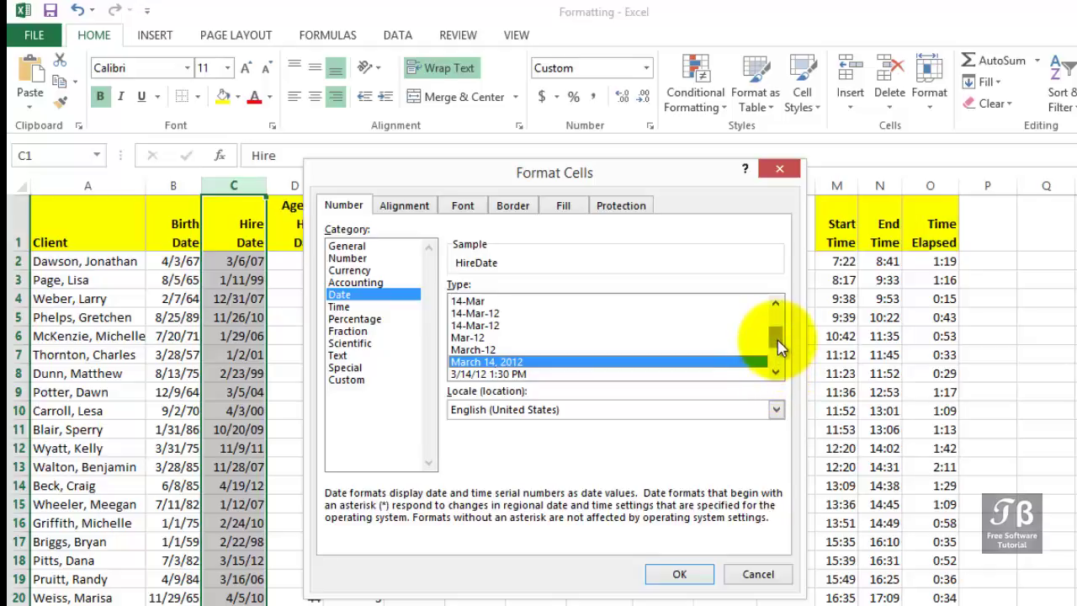
Step: Apply the 3/14/2012 date type so hire dates read like 3/6/2007
click(775, 372)
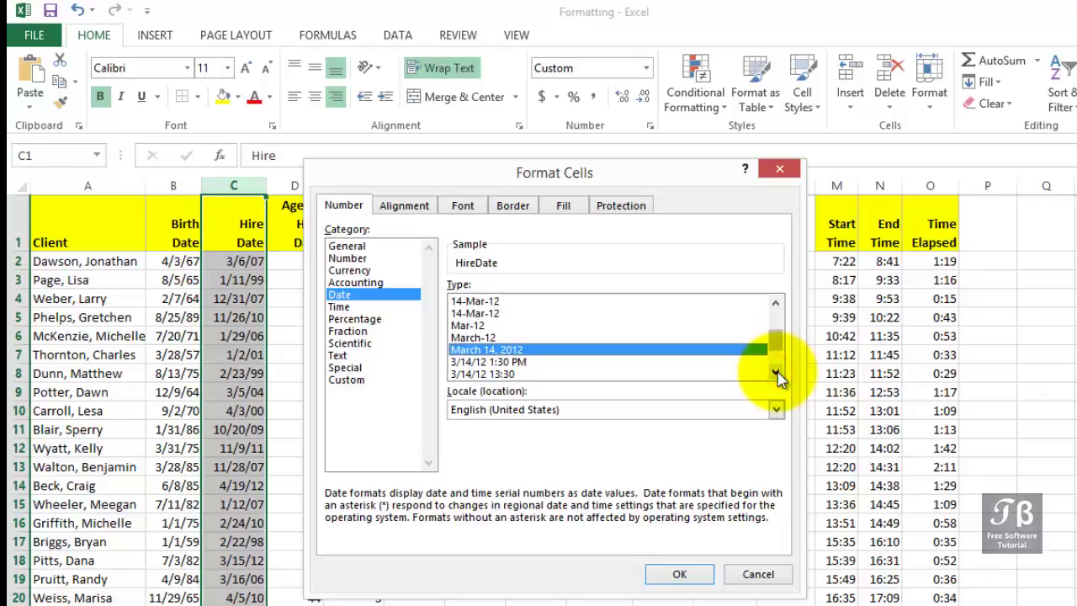
click(775, 372)
click(775, 372)
click(776, 373)
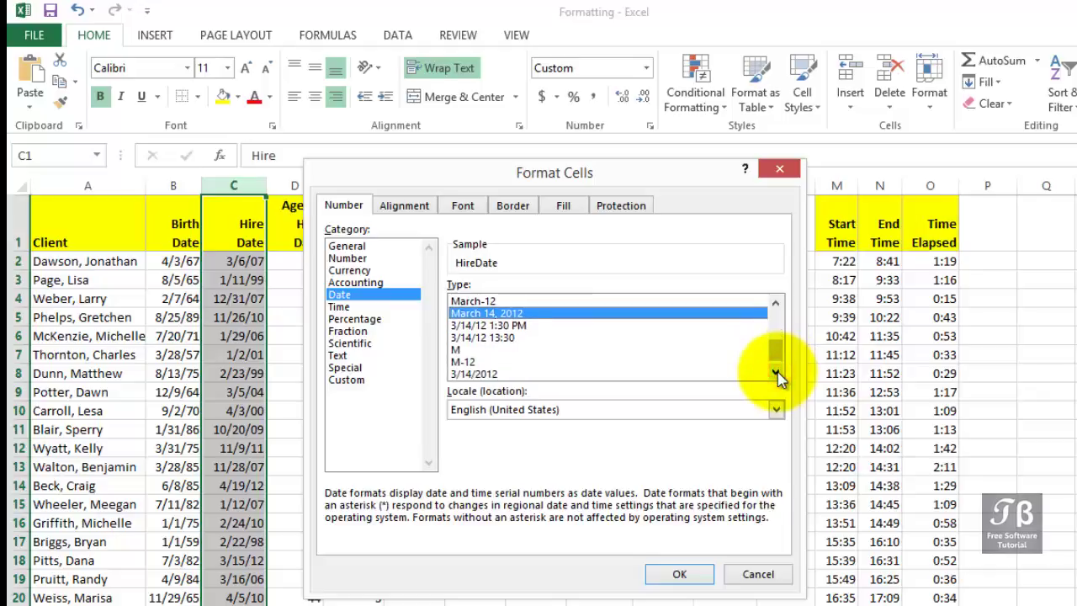
click(775, 373)
click(552, 363)
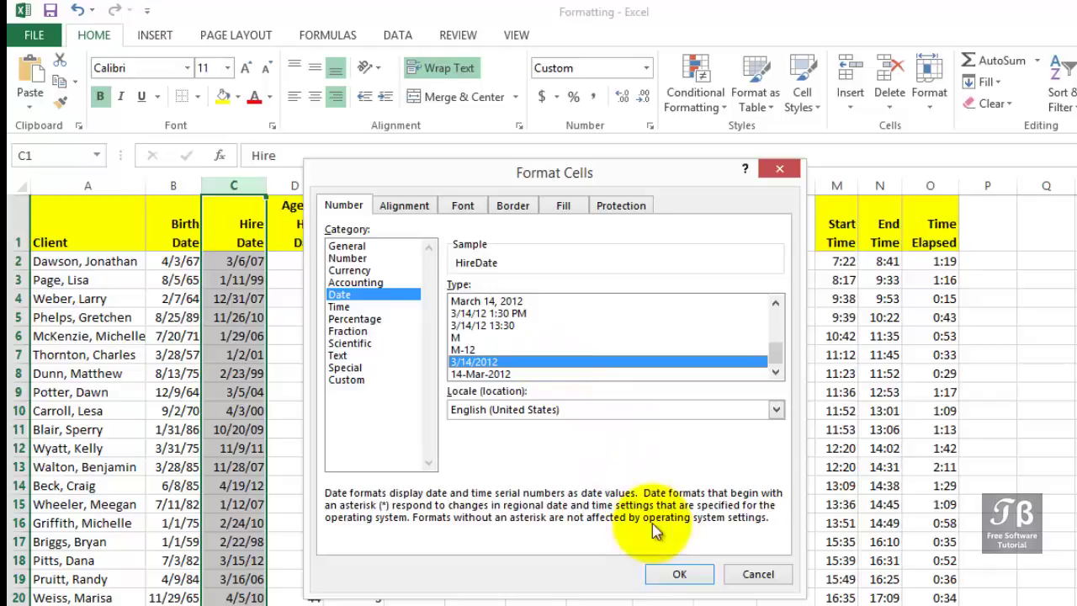
click(675, 575)
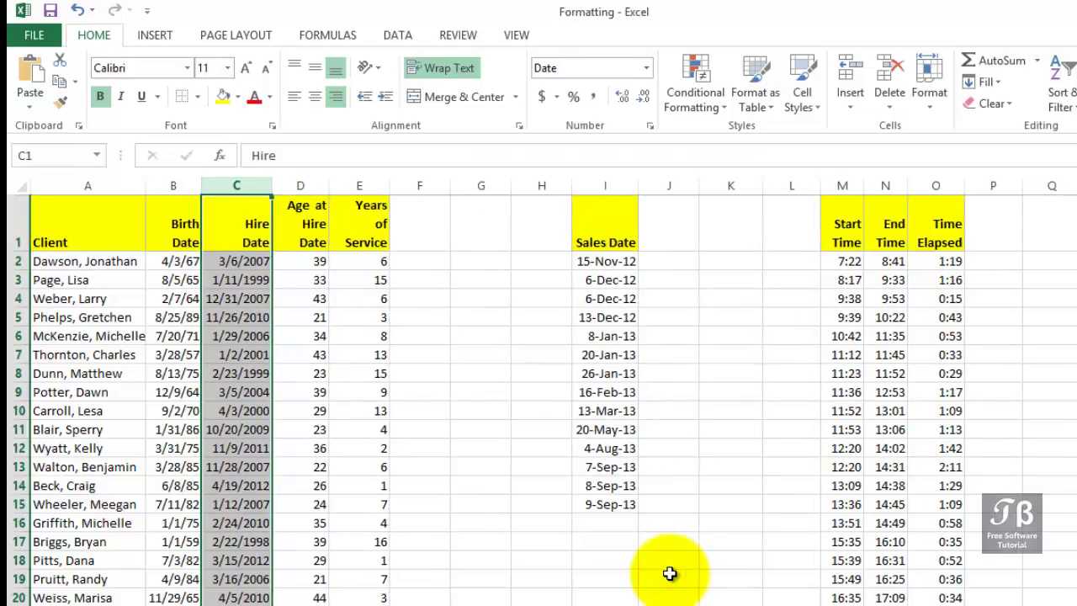
click(253, 262)
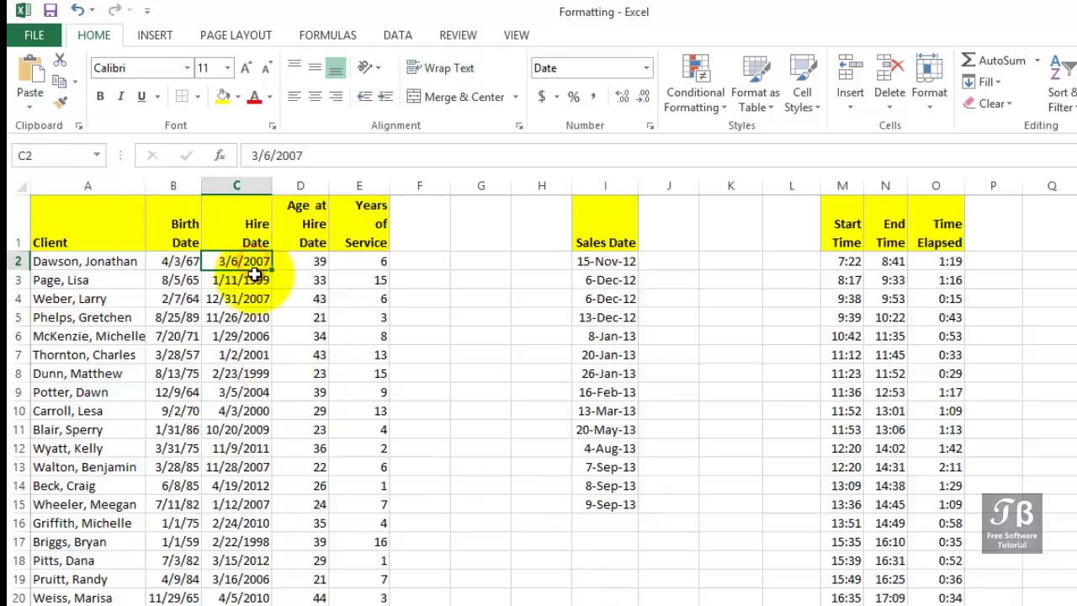
click(254, 273)
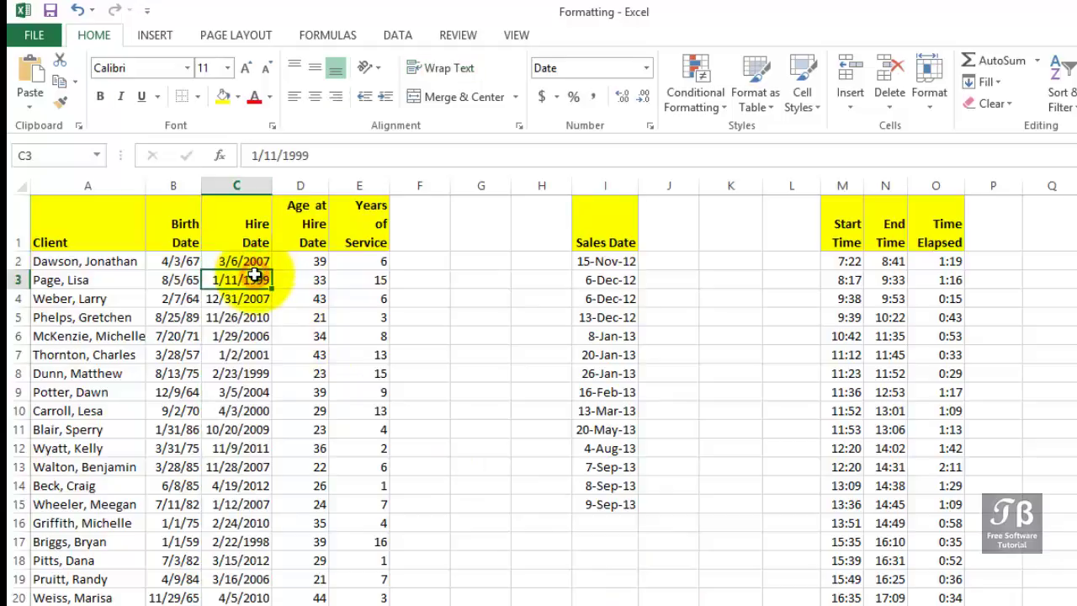
click(597, 262)
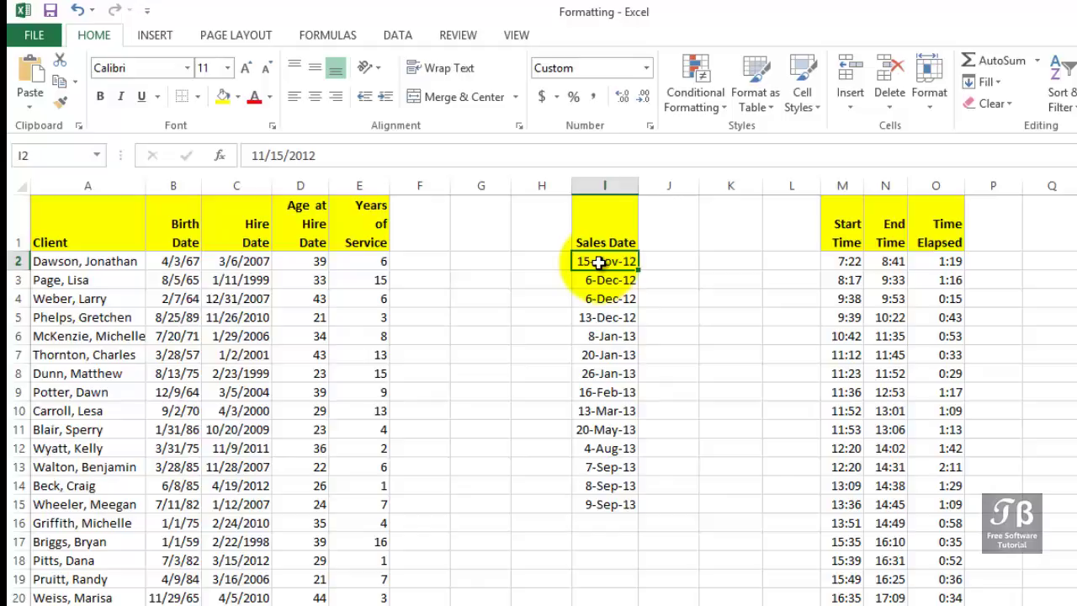
Step: Open Format Cells for Sales Date column I and select the Date type 14-Mar-12
click(604, 188)
right_click(604, 190)
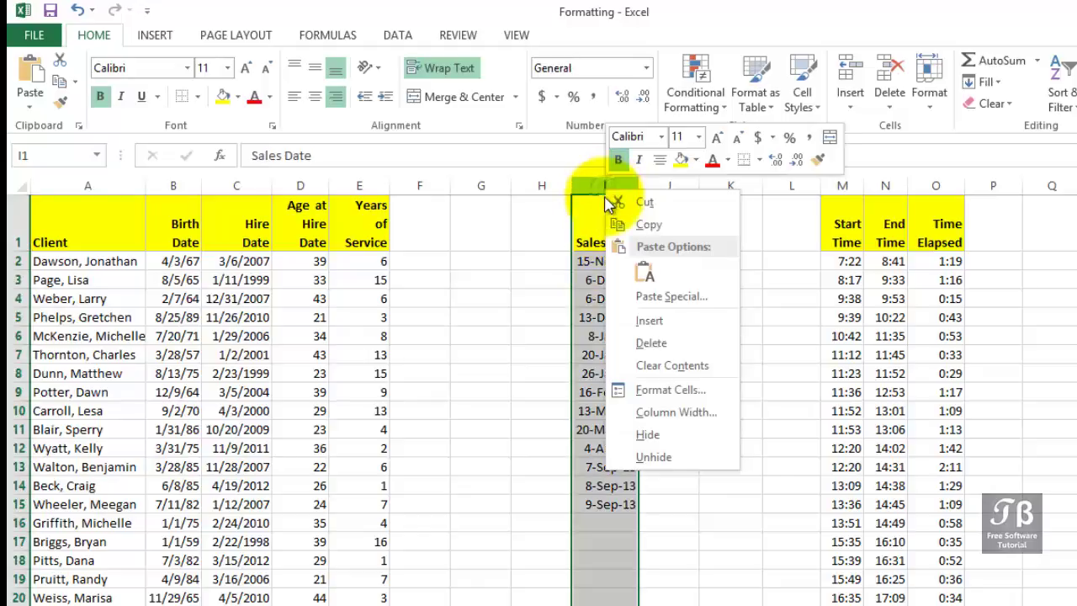
click(616, 389)
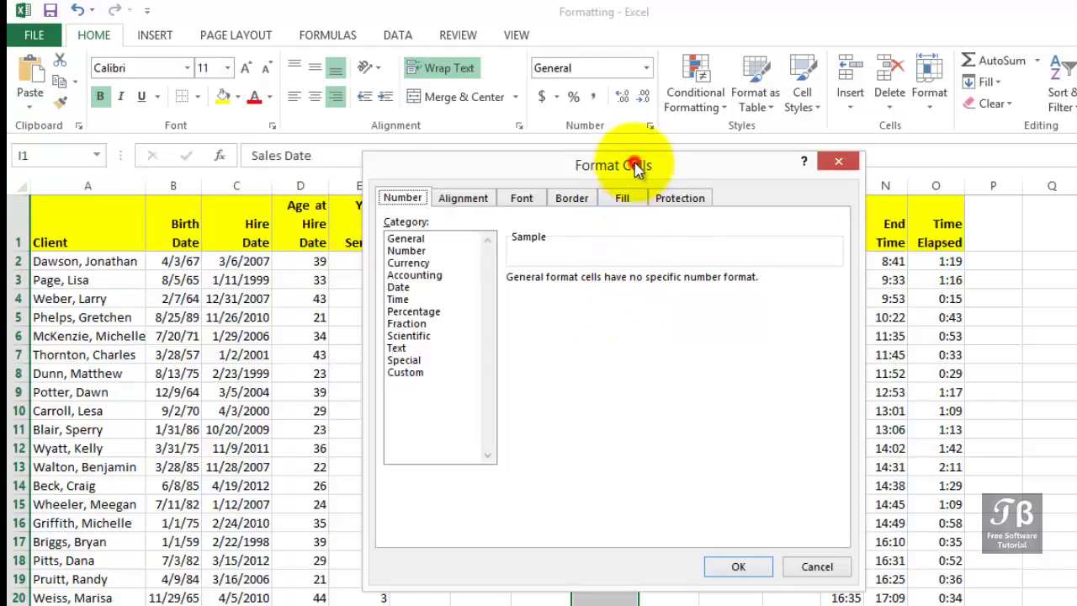
drag(637, 167, 322, 163)
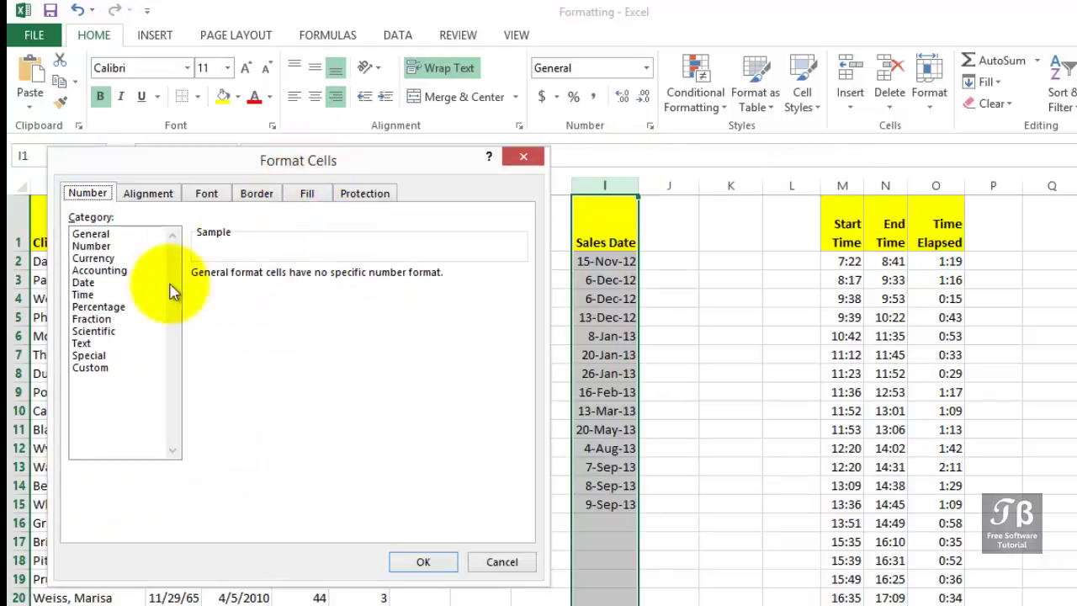
click(96, 270)
click(86, 283)
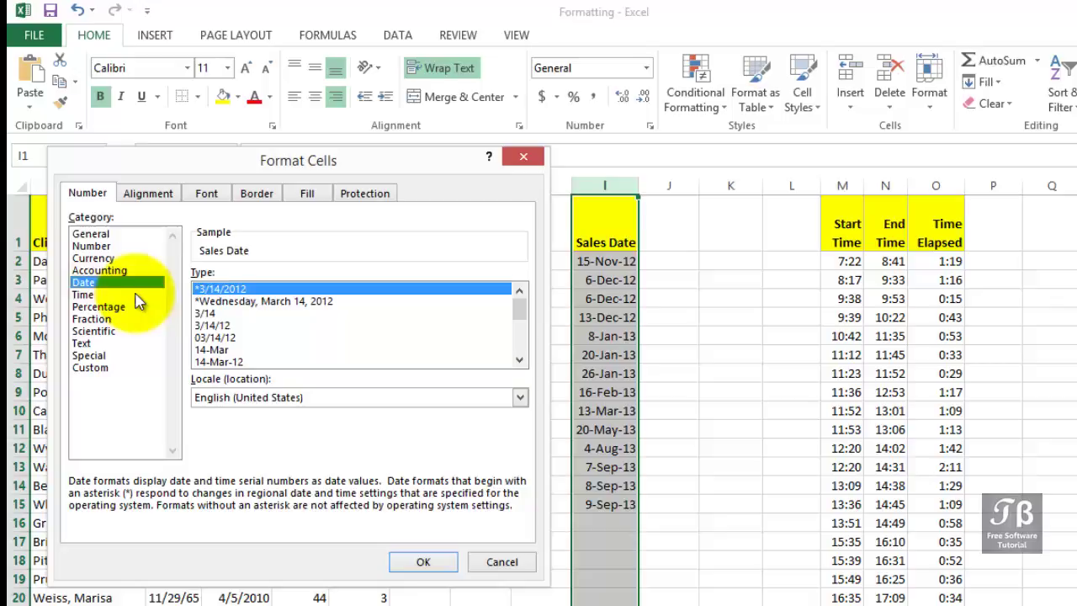
click(221, 289)
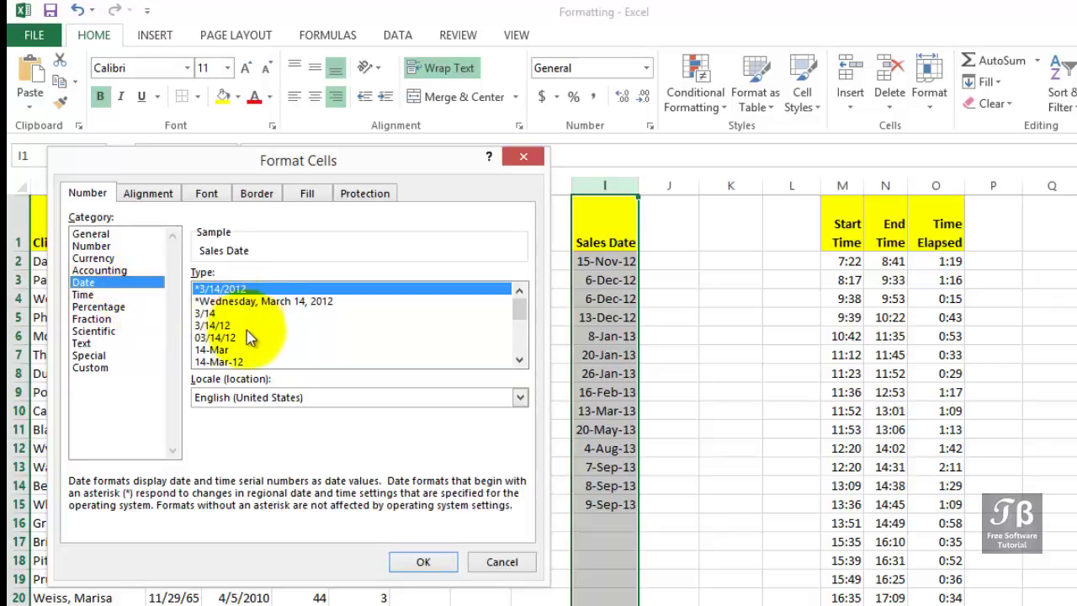
click(221, 362)
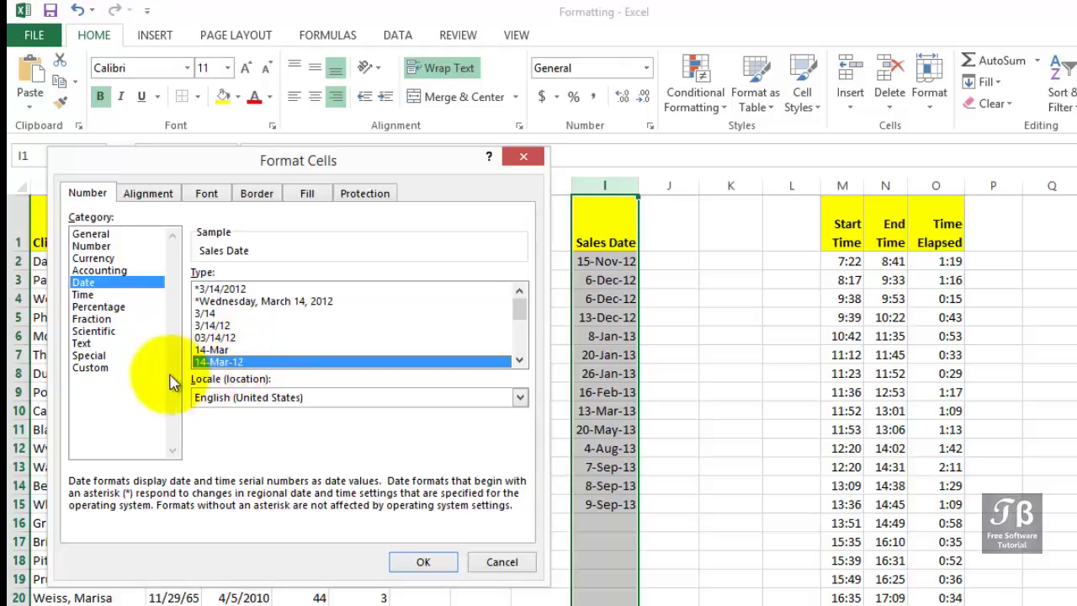
Step: Switch to Custom and strip the [$-409] prefix and ;@ suffix from the format code
click(103, 369)
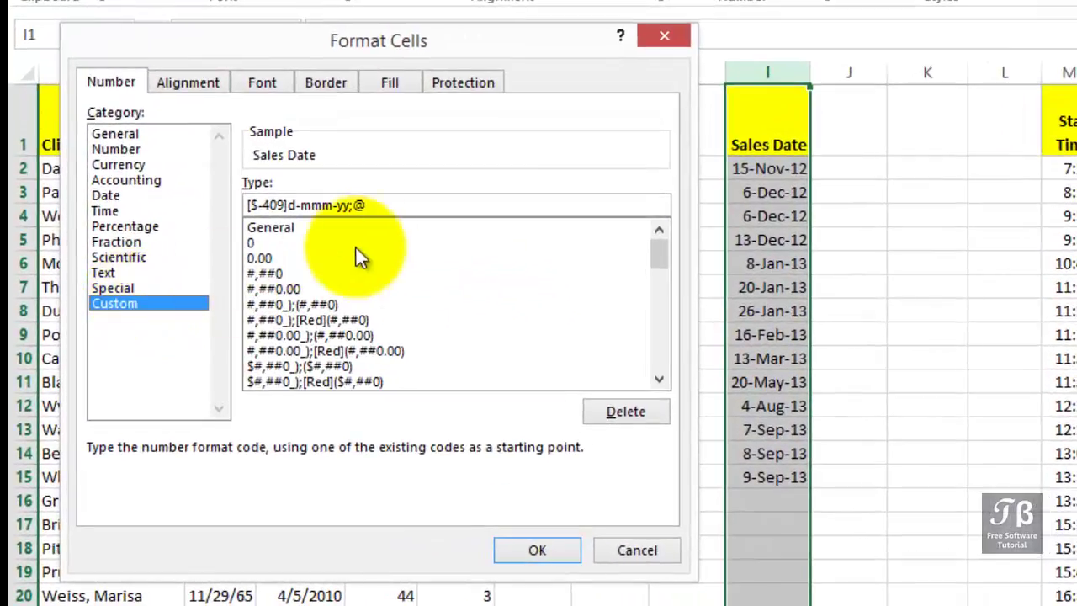
click(356, 244)
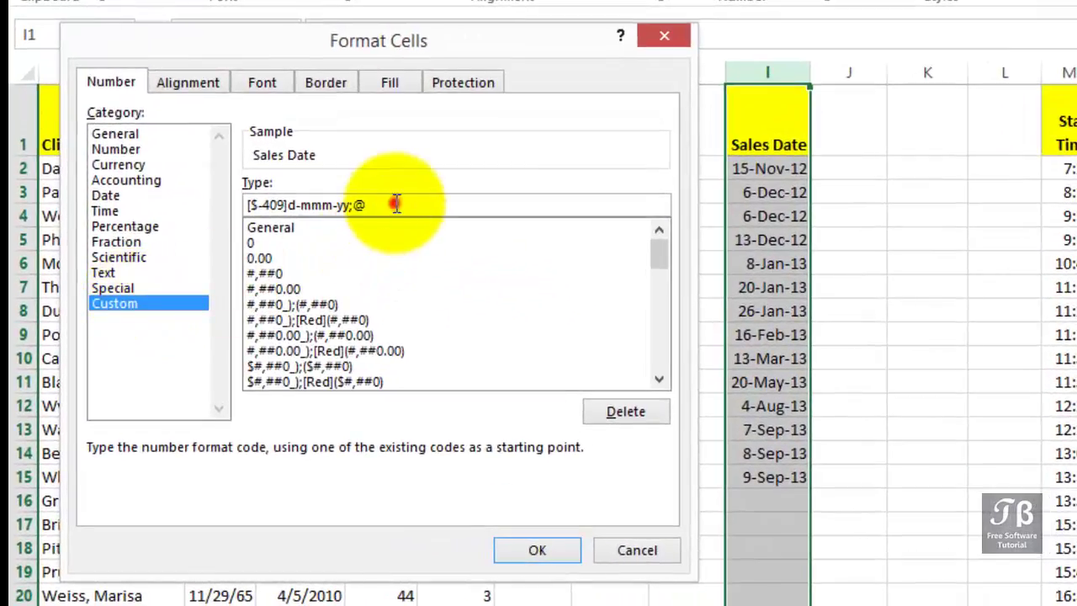
key(BackSpace)
key(BackSpace)
key(Left)
key(Left)
key(Left)
key(Left)
key(Left)
key(Left)
key(Left)
key(Left)
key(BackSpace)
key(BackSpace)
key(BackSpace)
key(BackSpace)
key(BackSpace)
key(BackSpace)
key(BackSpace)
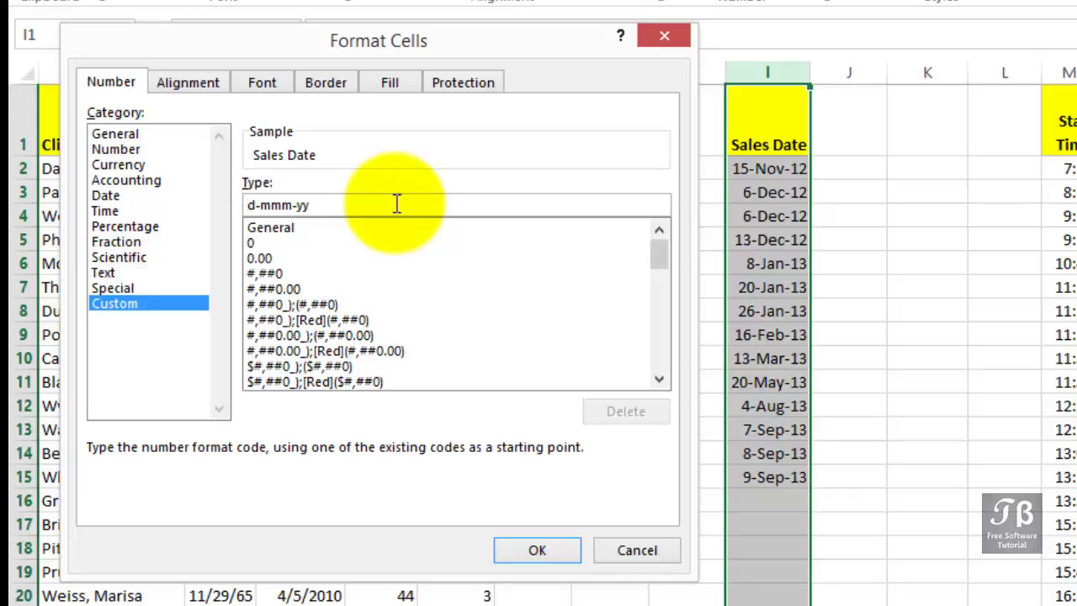
Step: Prefix the code with 'dddd,' so it reads dddd, d-mmm-yy
key(Right)
key(Right)
key(shift+Right)
key(shift+Right)
key(shift+Right)
key(shift+Right)
key(shift+Left)
key(Right)
key(shift+Right)
key(shift+Right)
key(Left)
key(Home)
text(ddd)
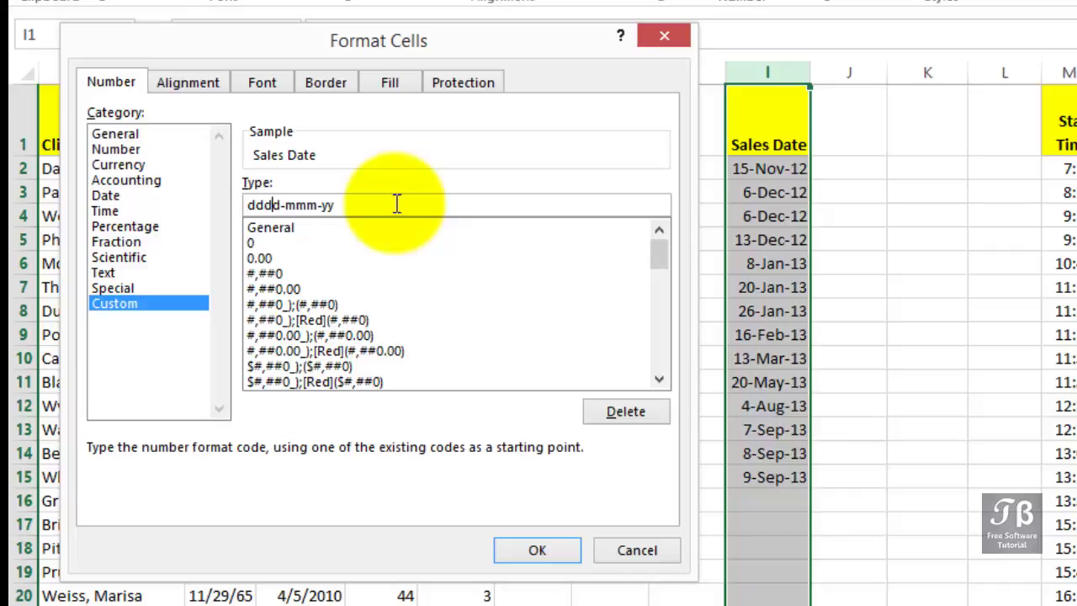
text(d,)
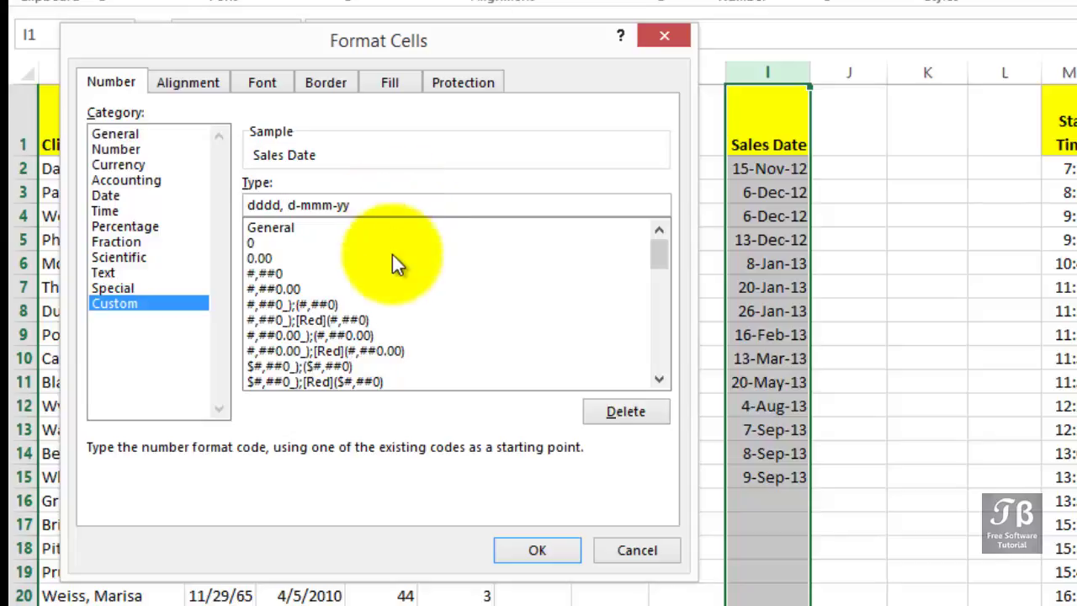
Step: Apply the weekday format and autofit column I to show dates like Thursday, 15-Nov-12
click(511, 551)
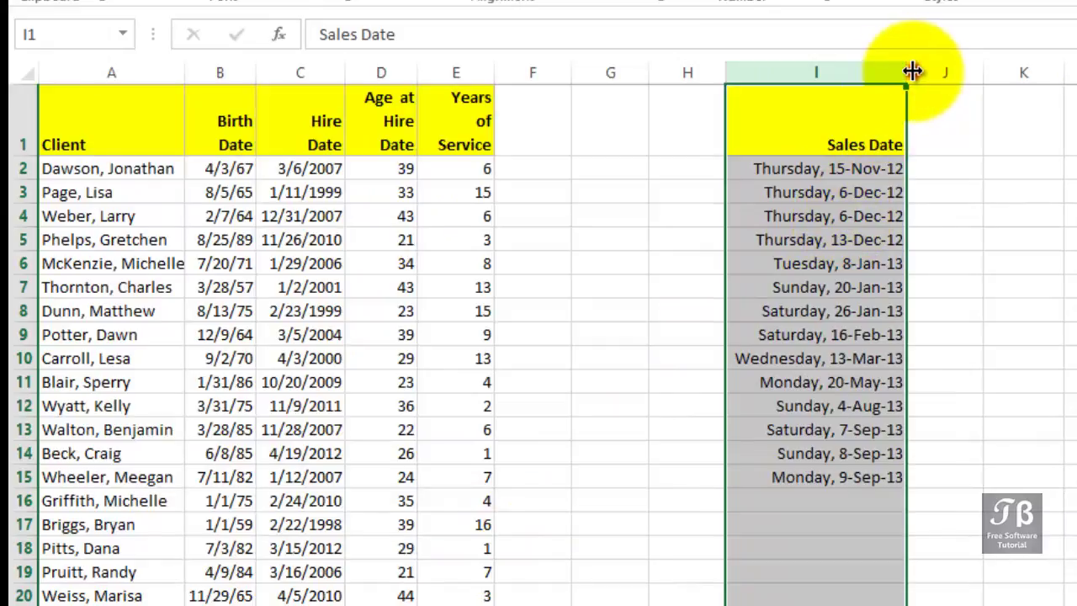
drag(908, 72, 934, 67)
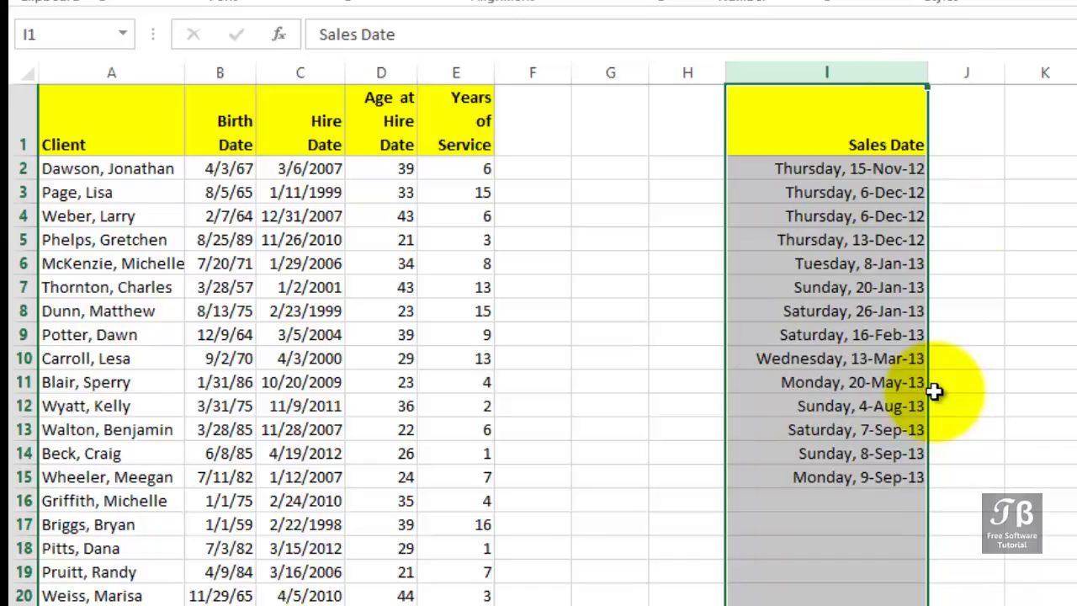
double_click(923, 75)
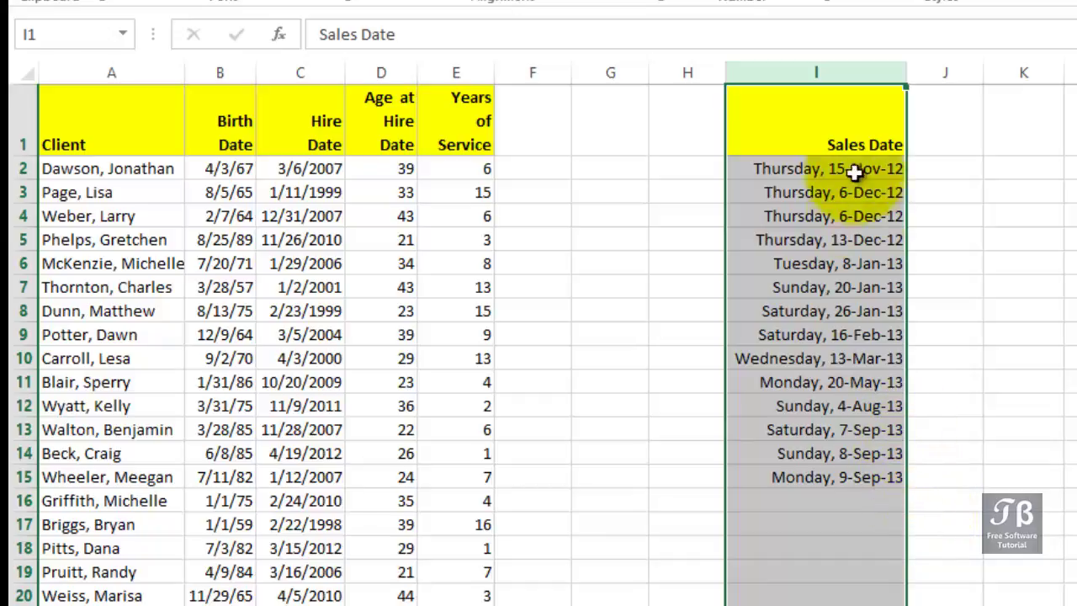
right_click(858, 75)
click(875, 315)
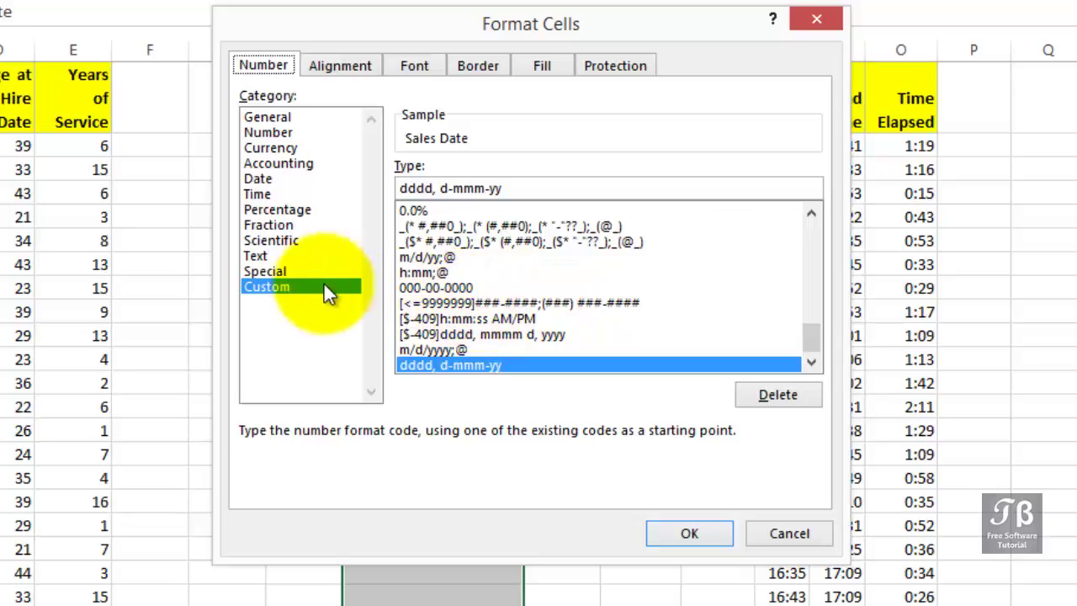
click(279, 286)
drag(541, 187, 351, 180)
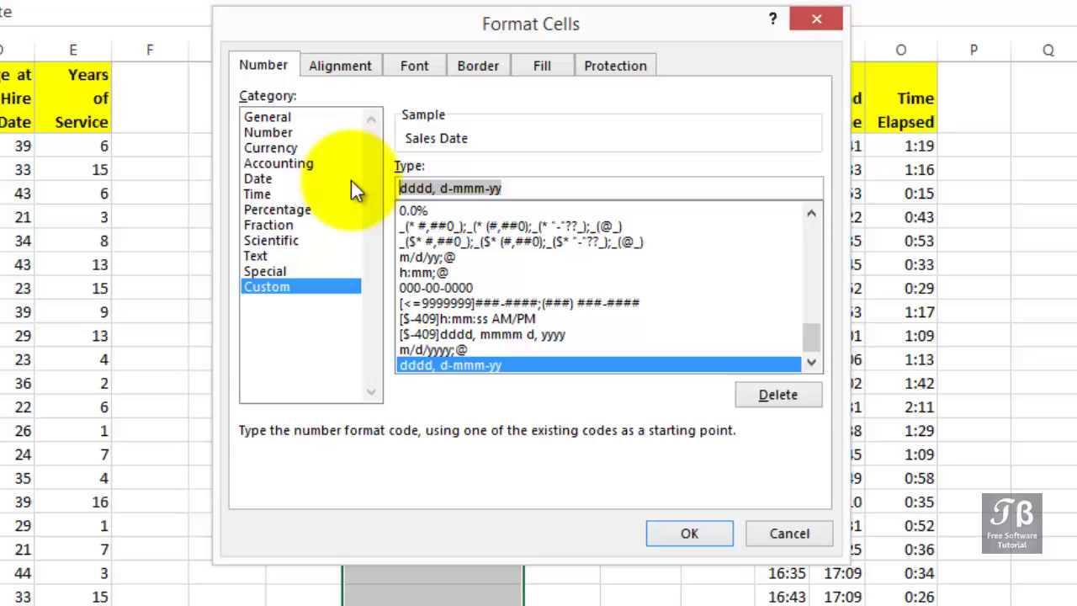
click(768, 532)
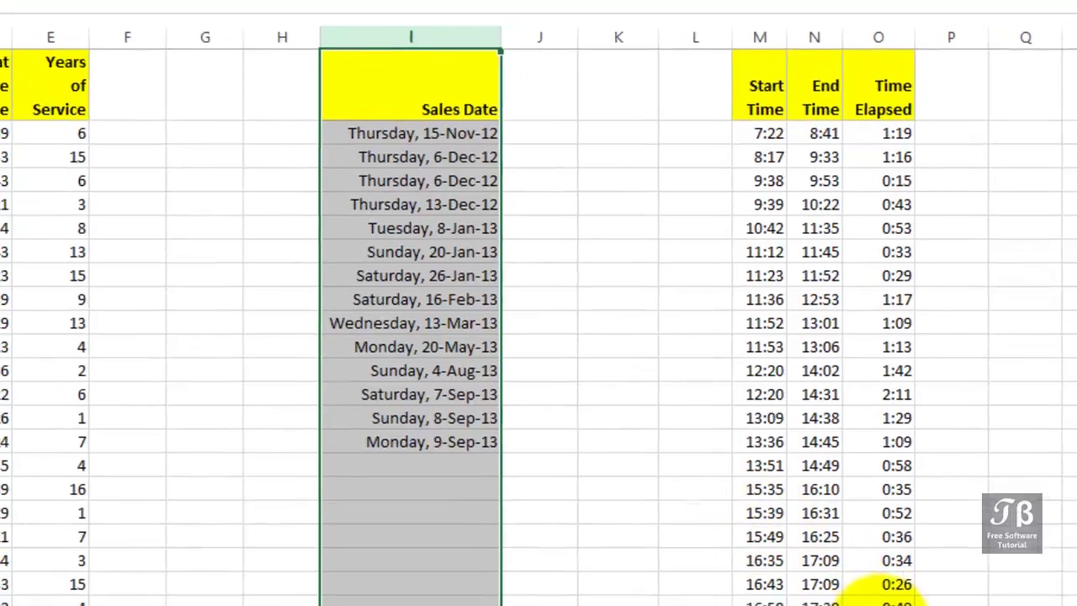
Step: Select the whole Start Time and End Time block in columns M and N, up to M2
click(898, 605)
drag(845, 599, 849, 590)
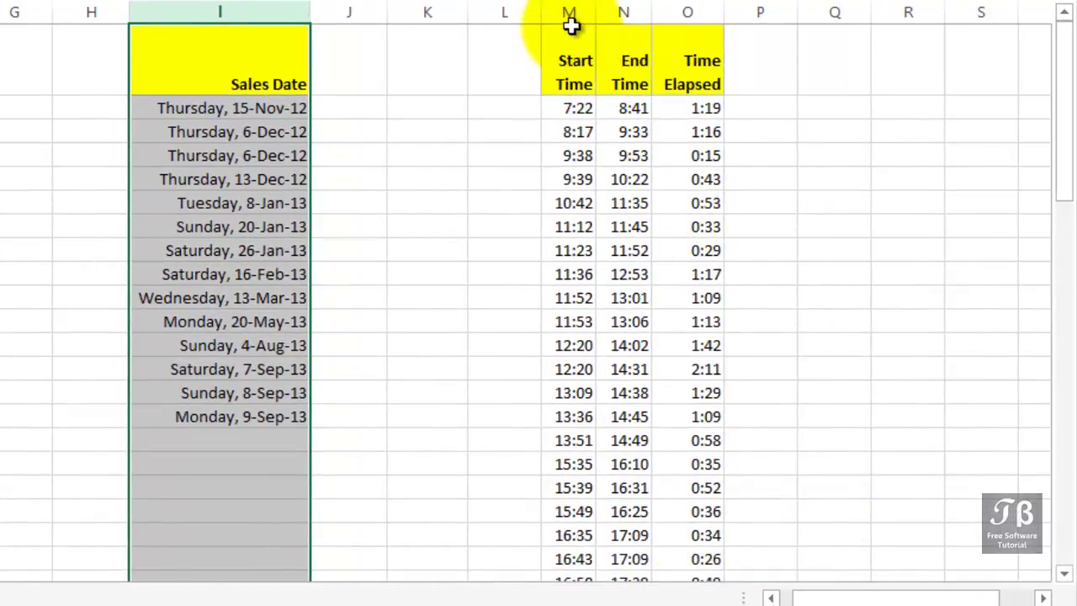
click(577, 128)
scroll(577, 128, down, 3)
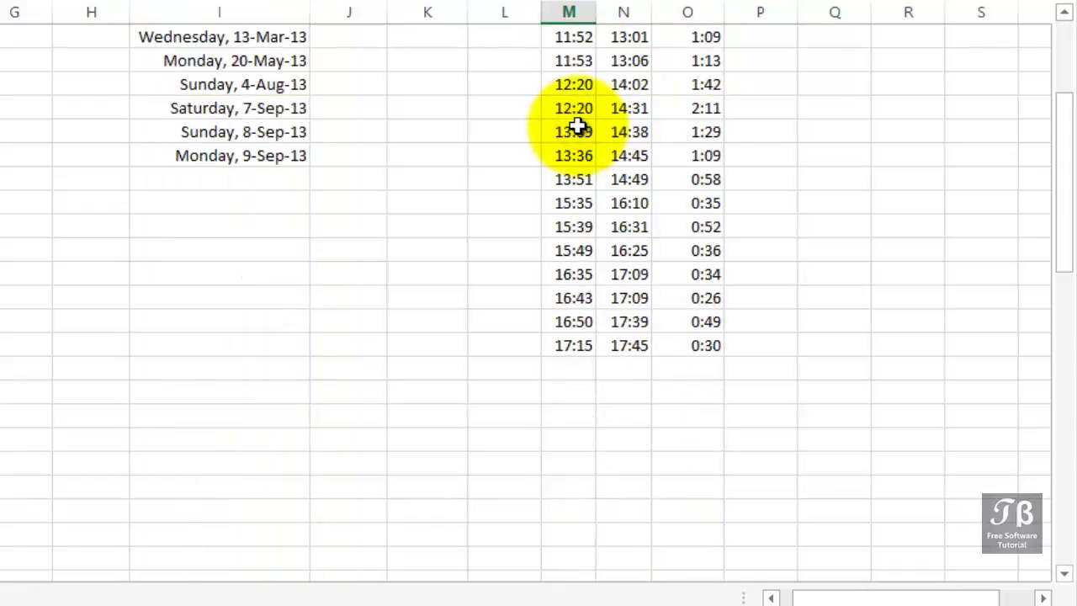
scroll(577, 127, up, 4)
scroll(577, 126, down, 2)
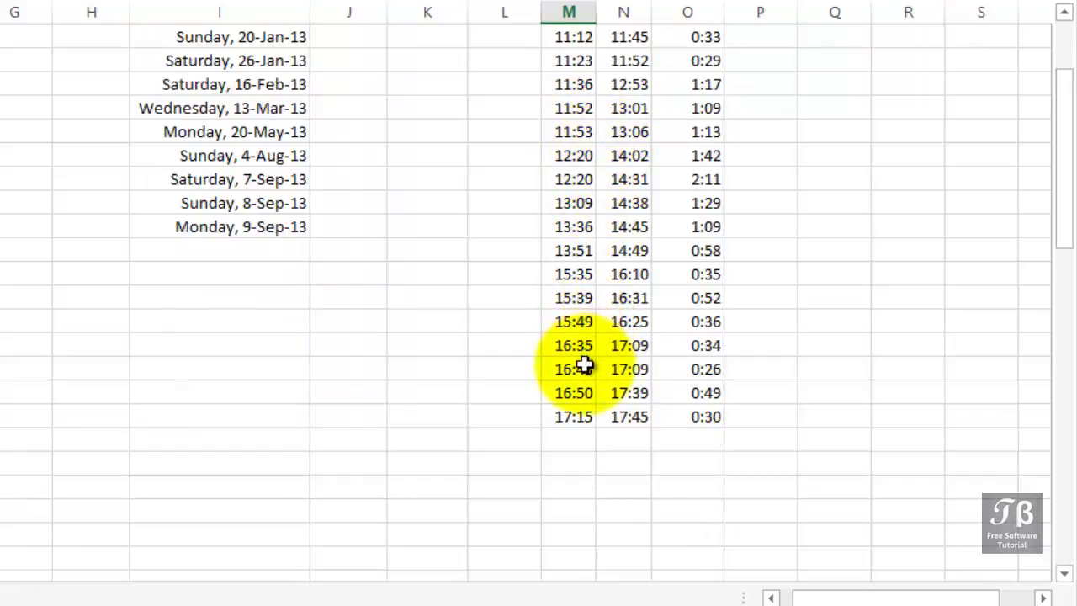
drag(630, 416, 575, 393)
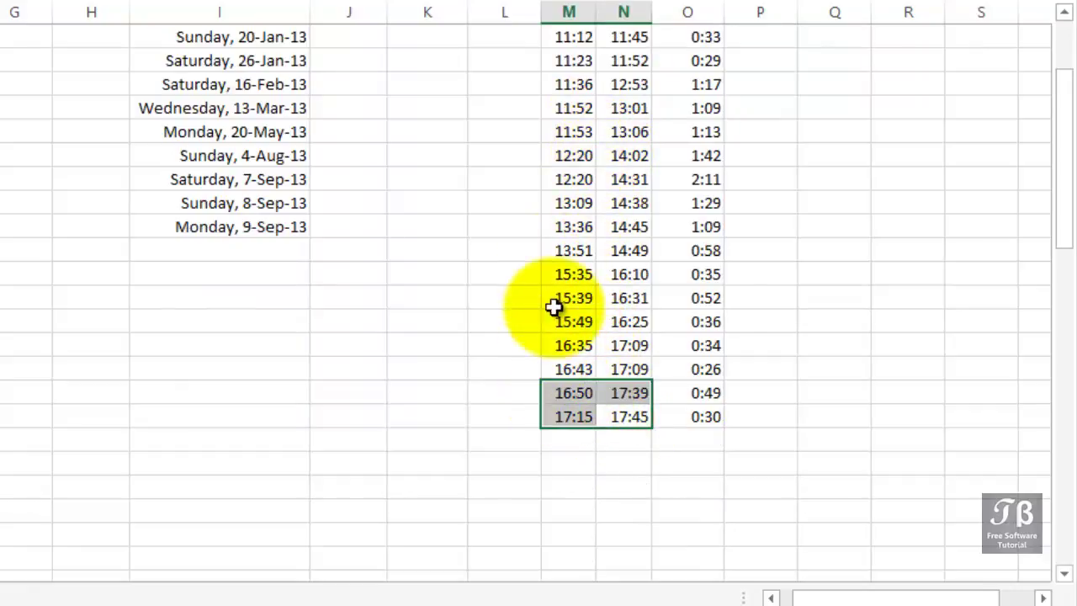
drag(553, 307, 552, 114)
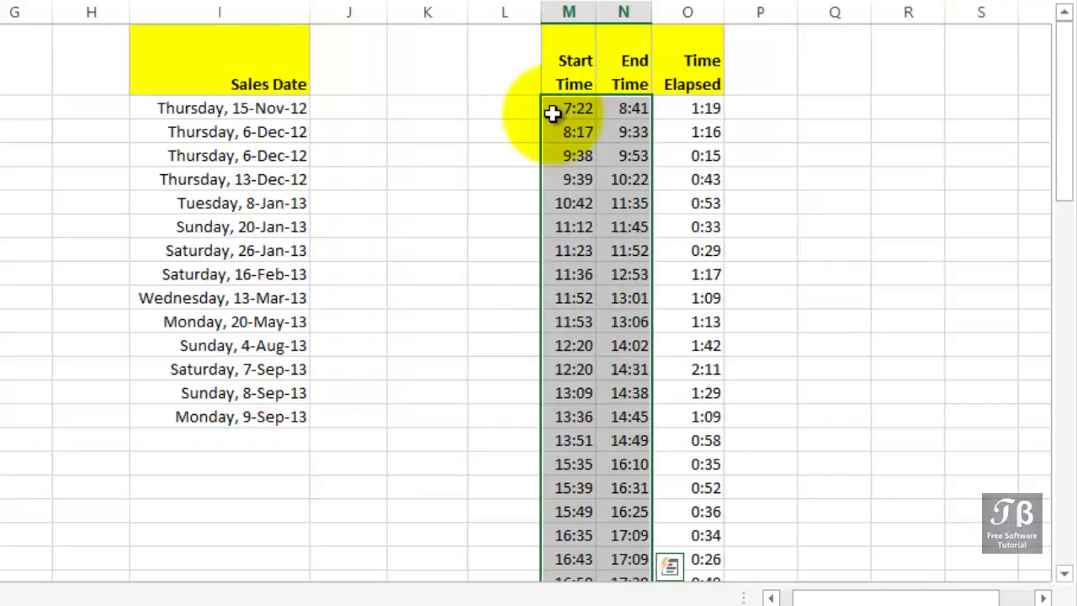
Step: Format the selected times with the 1:30 PM Time type instead of 13:30
right_click(552, 114)
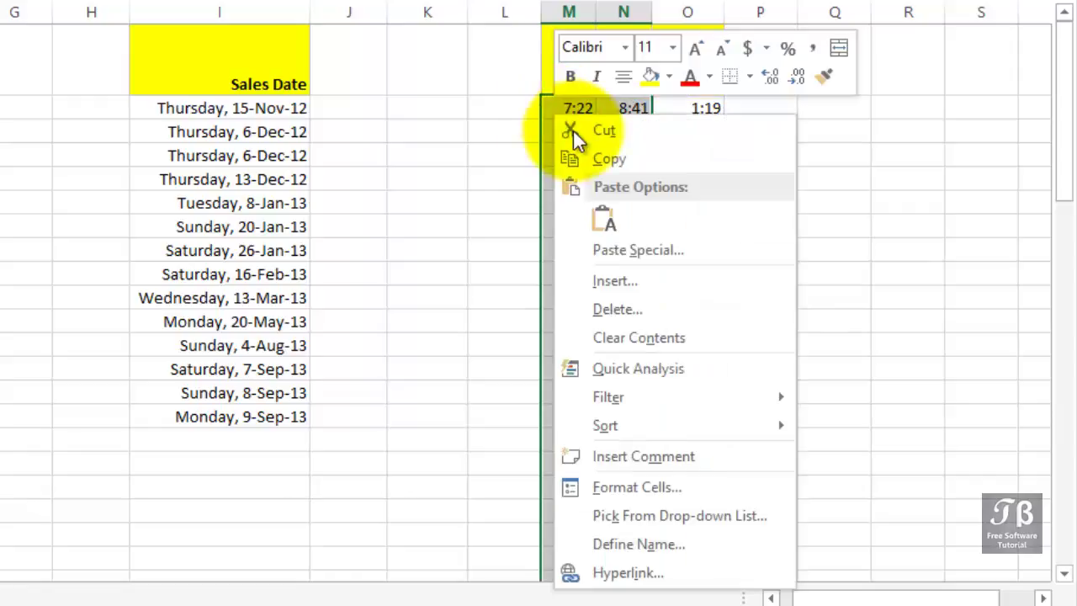
click(616, 490)
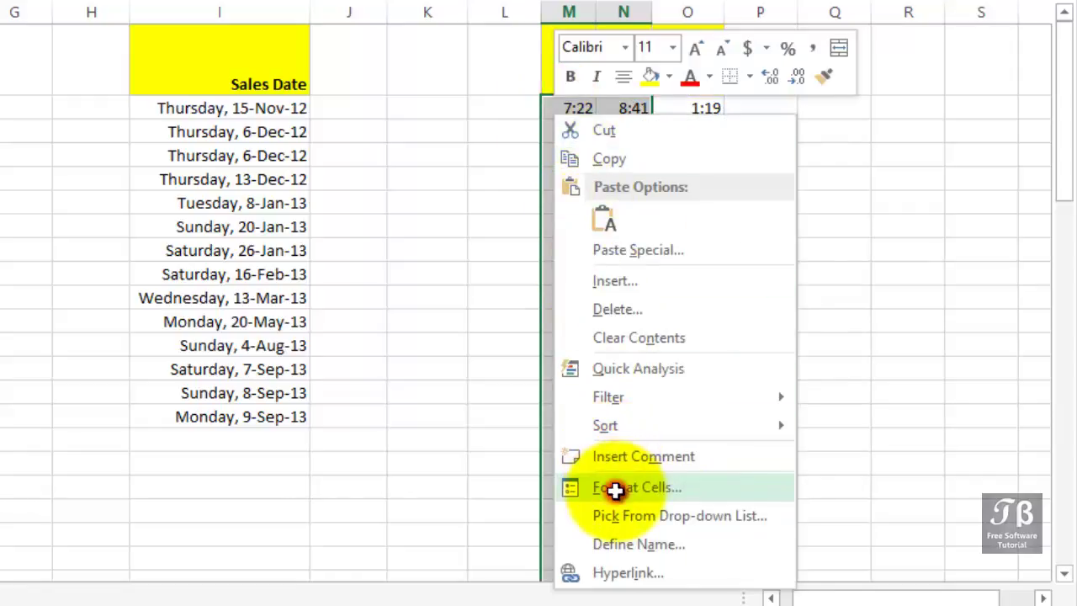
drag(507, 101, 119, 17)
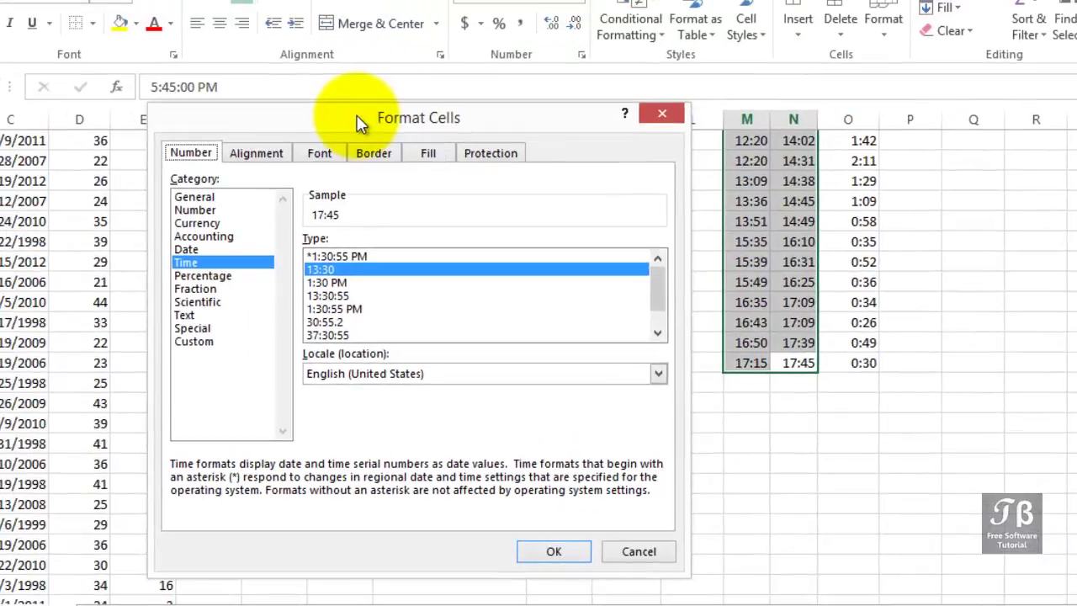
click(328, 282)
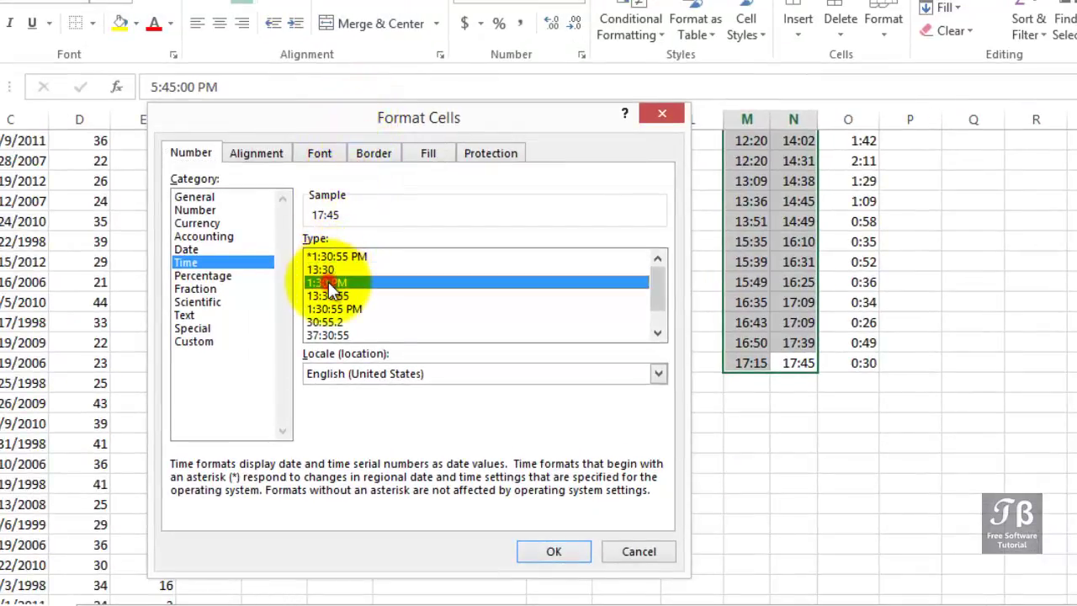
click(328, 275)
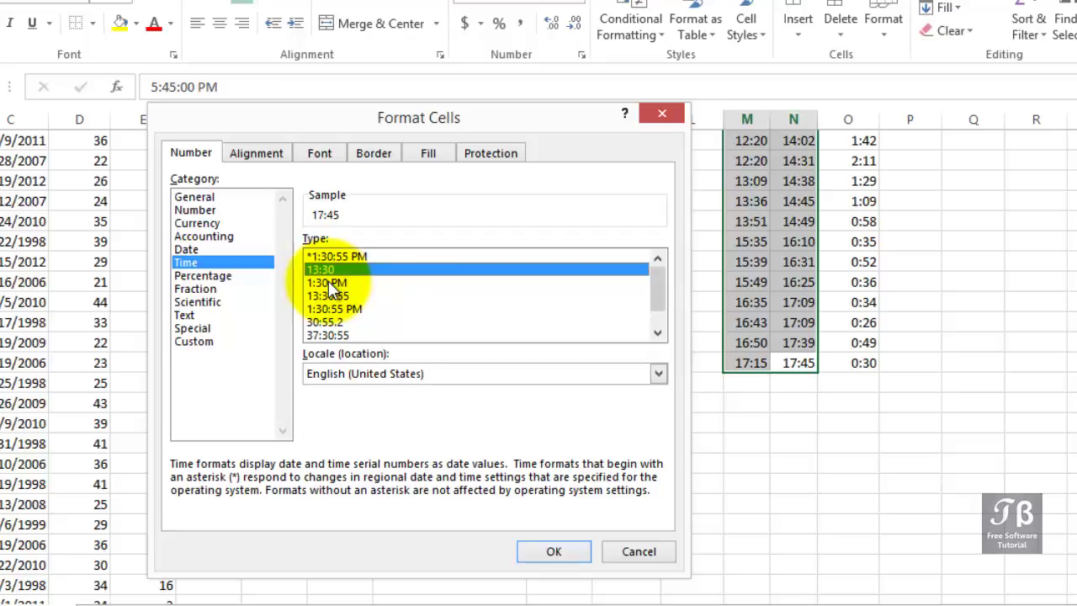
click(329, 283)
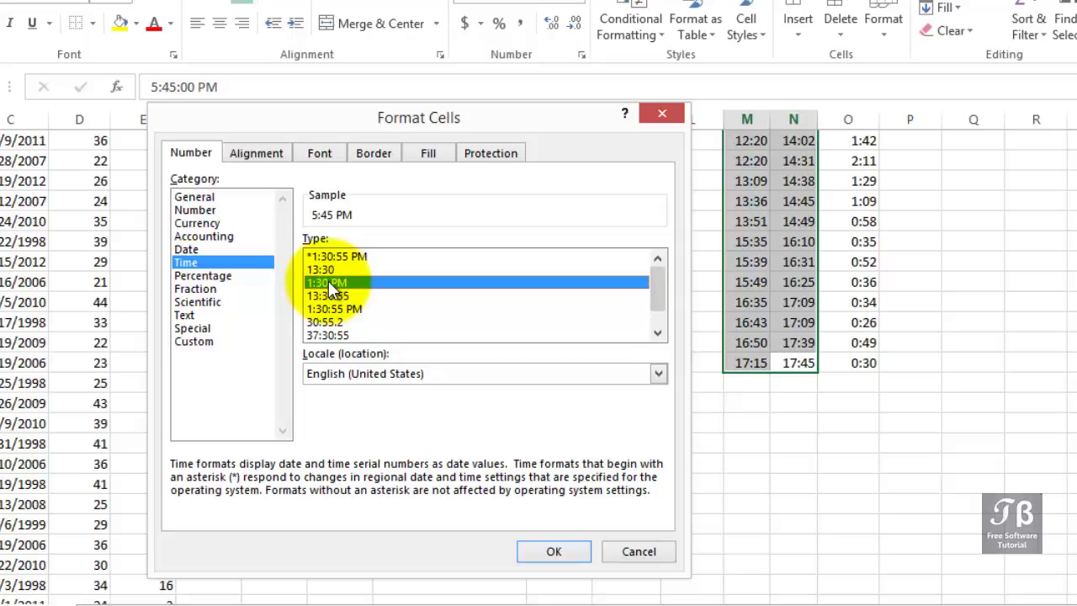
click(554, 551)
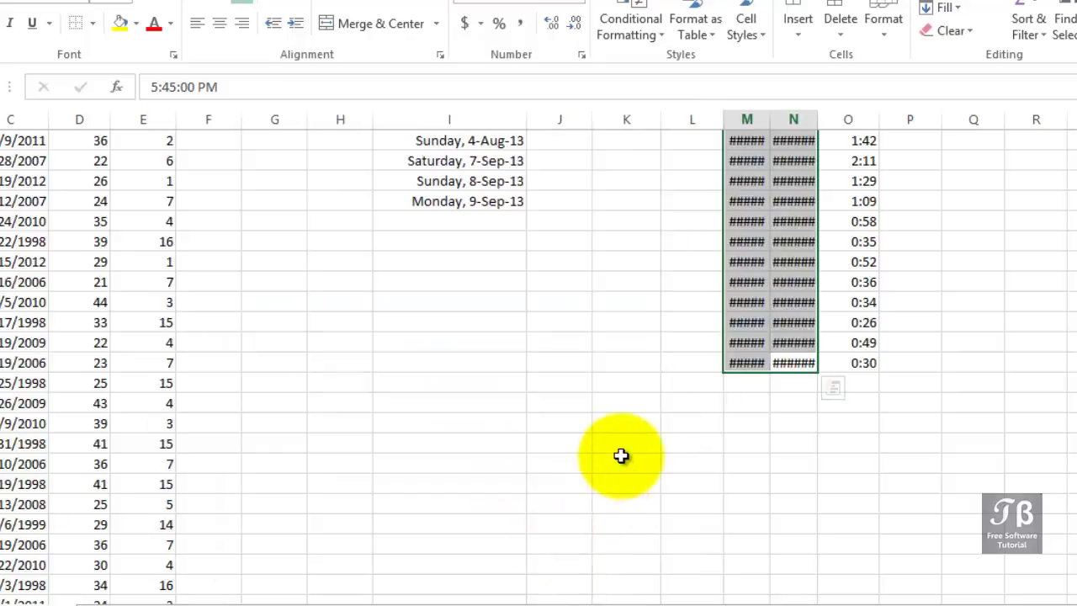
Step: Autofit columns M and N so times like 7:22 AM and 8:41 AM display fully
scroll(620, 455, up, 4)
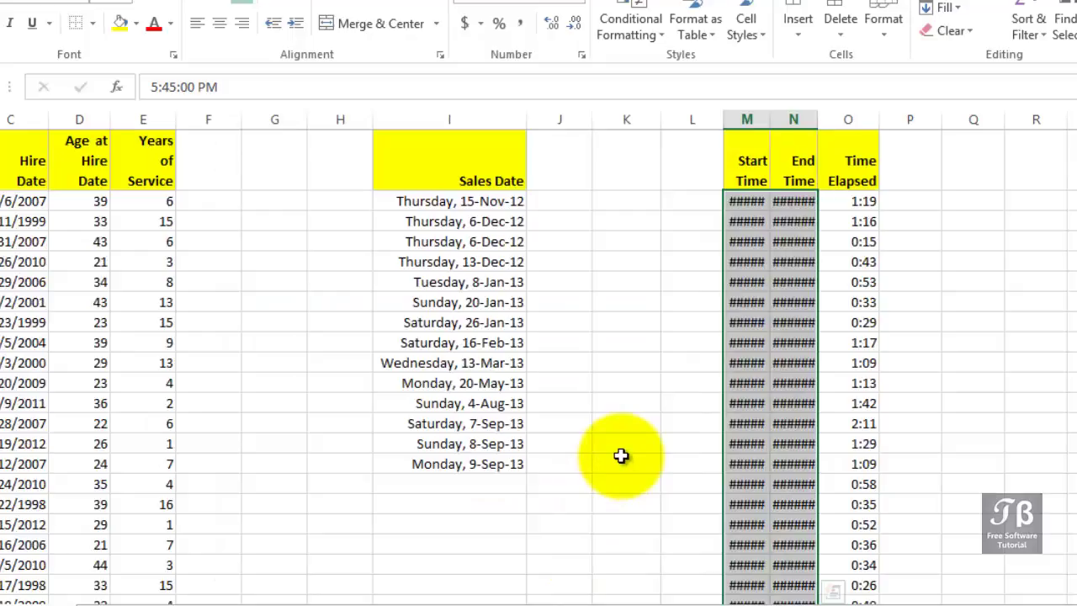
double_click(768, 118)
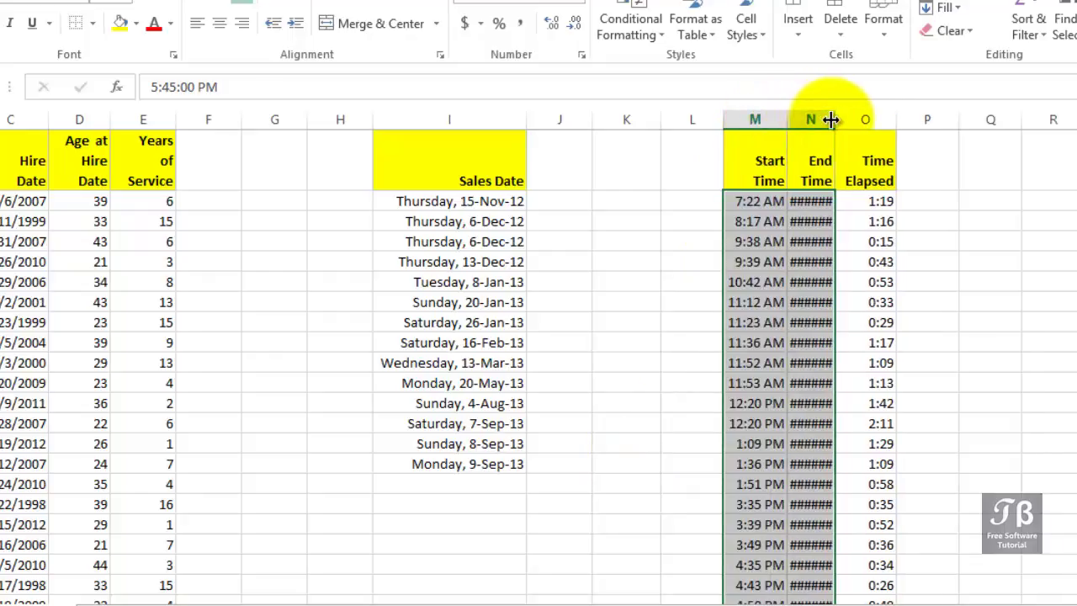
click(770, 201)
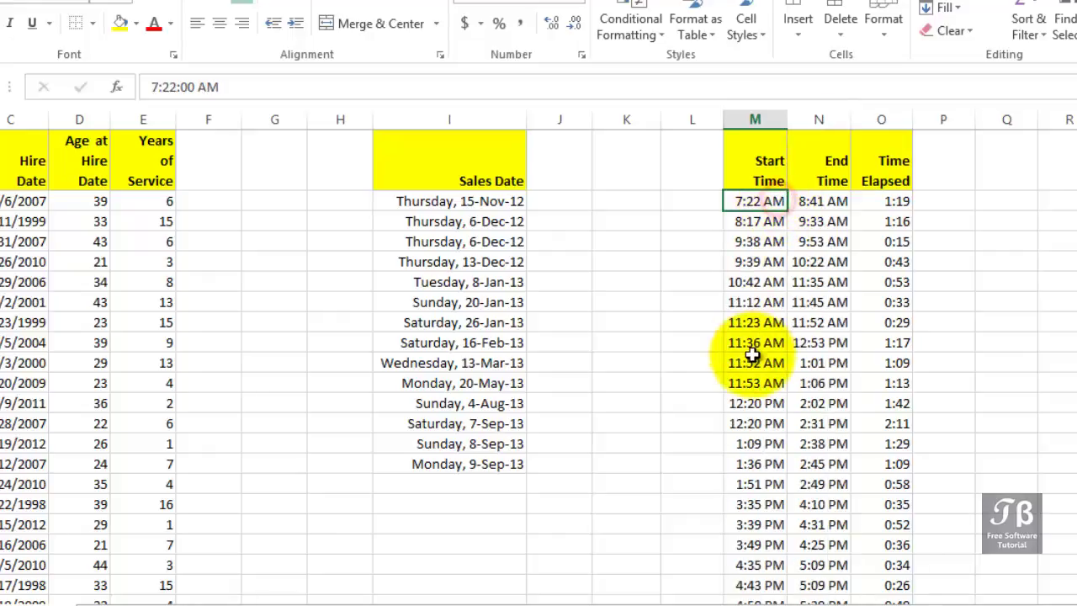
scroll(751, 355, down, 2)
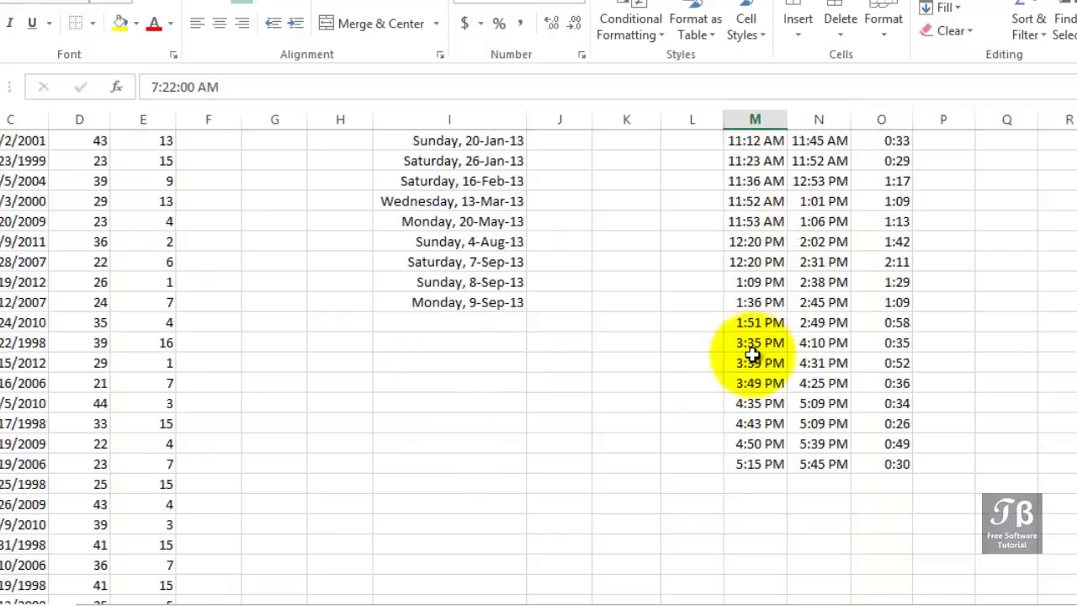
scroll(751, 355, up, 3)
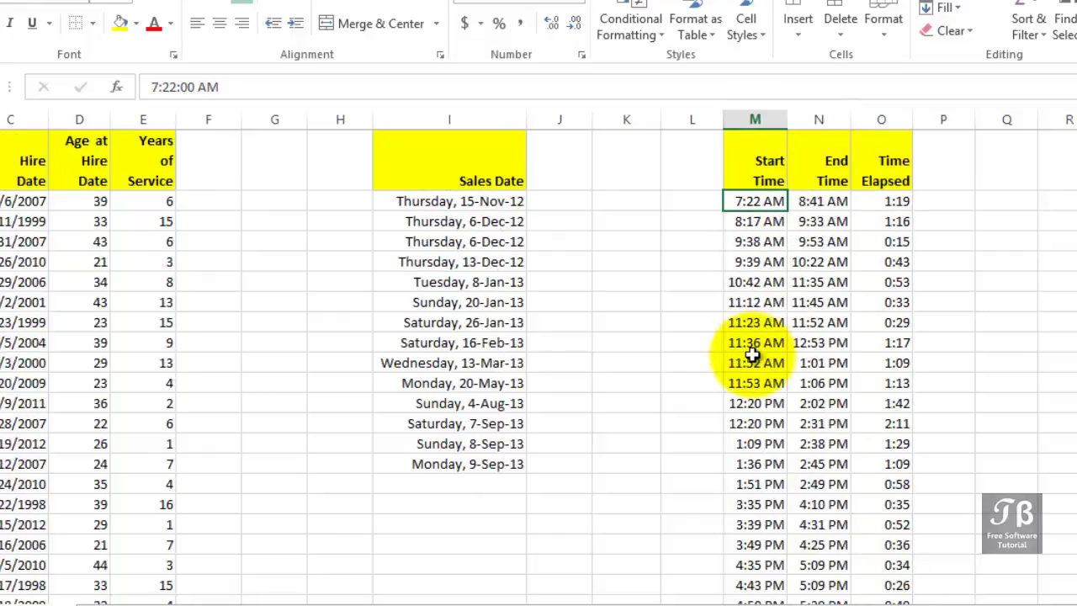